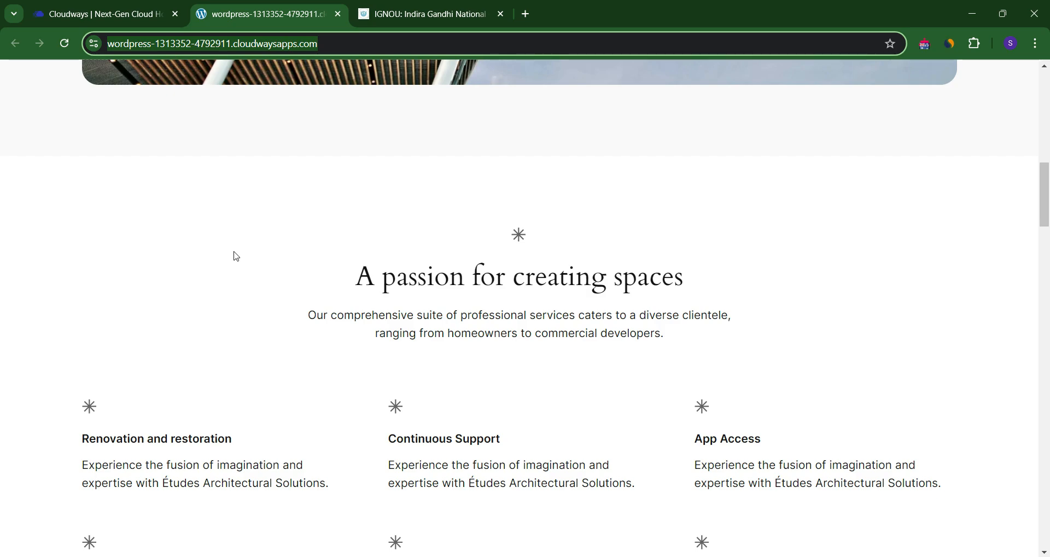
Step: Open the hosting plans and pricing page from the Cloudways home page
scroll(282, 244, up, 12)
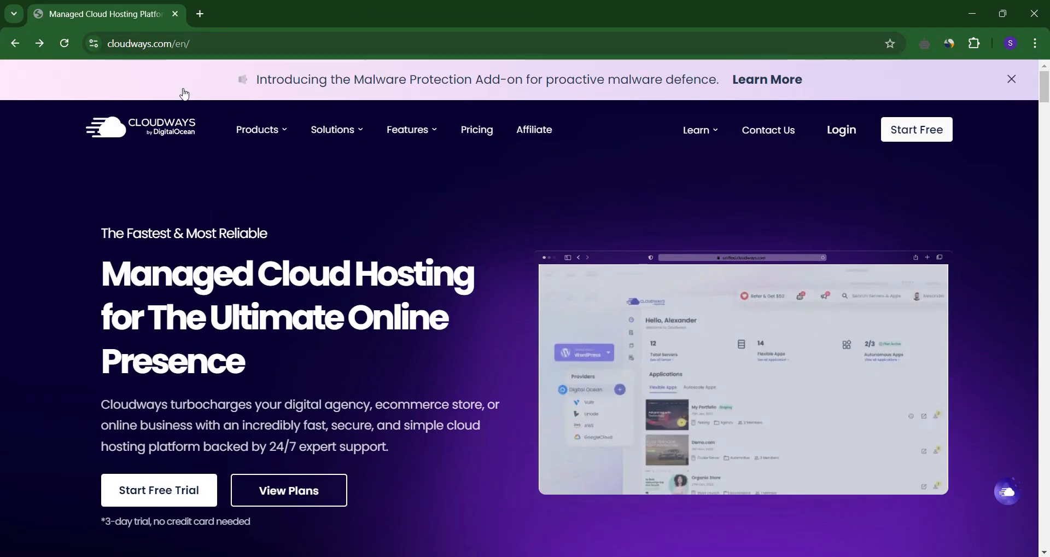
scroll(260, 381, down, 2)
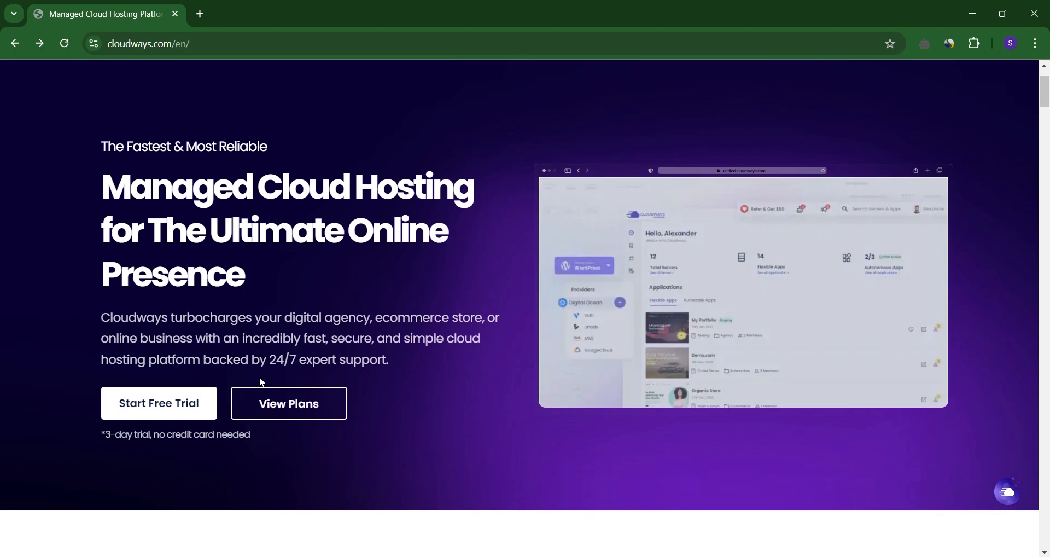
click(298, 394)
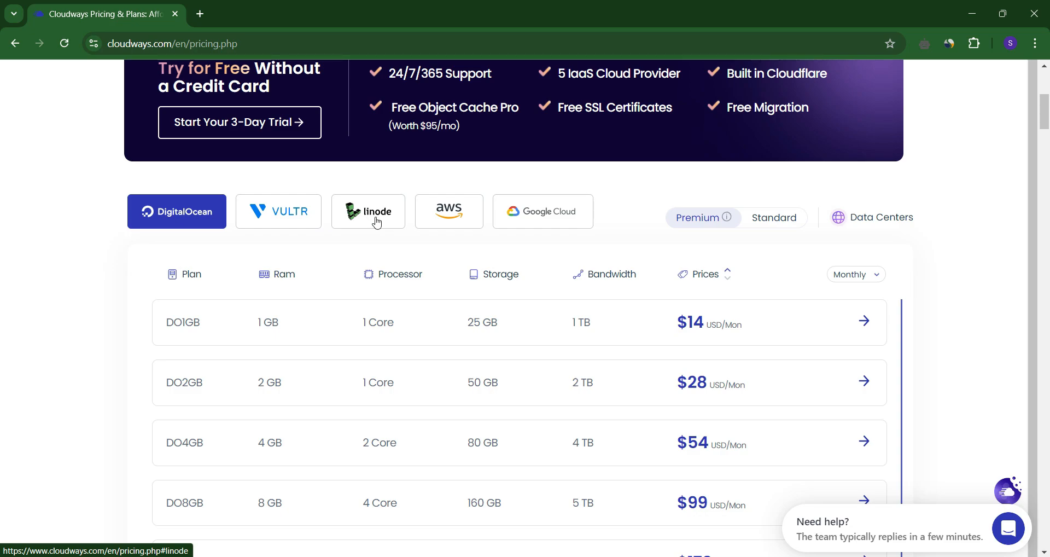
Step: Look through the pricing plans for Google Cloud, AWS, Linode, Vultr and DigitalOcean
click(563, 221)
click(458, 217)
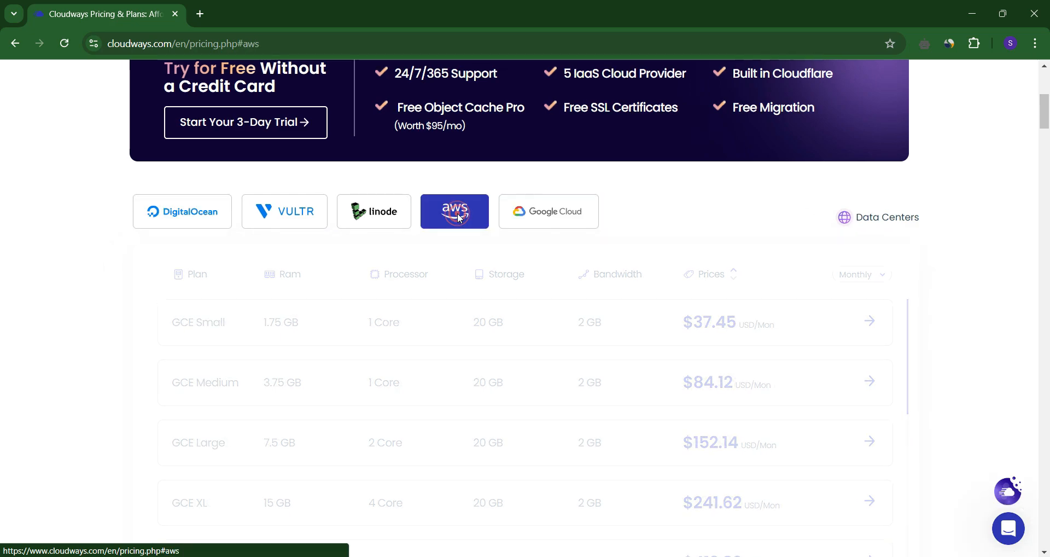
click(364, 217)
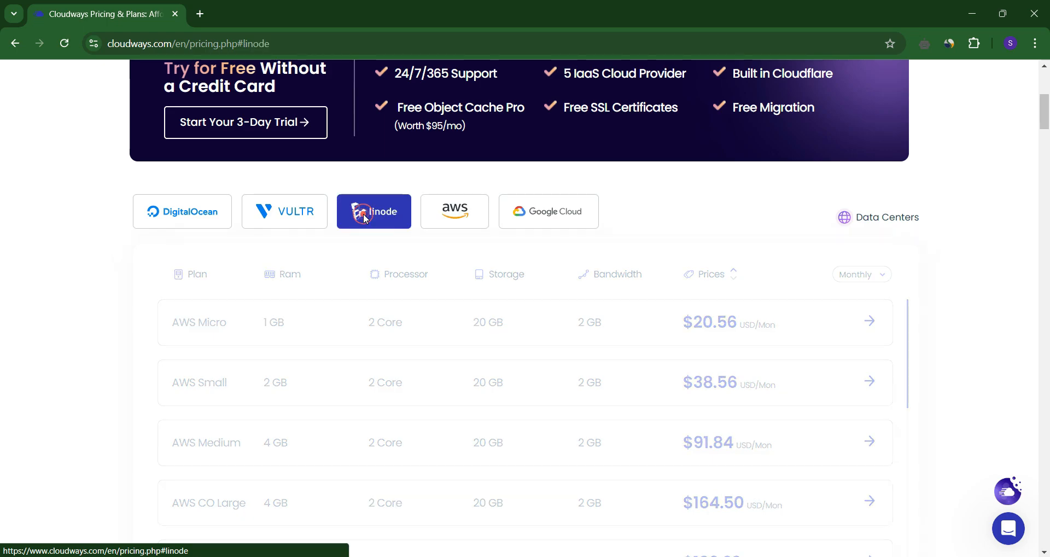
click(282, 218)
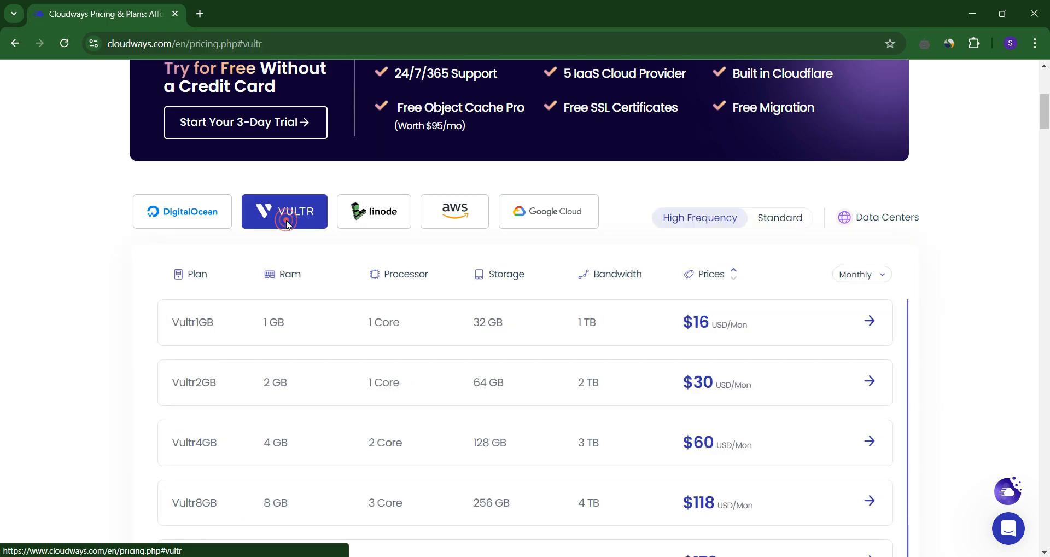
click(183, 216)
Step: Start the 3-day free trial signup from the pricing page's no-credit-card banner
scroll(234, 224, up, 2)
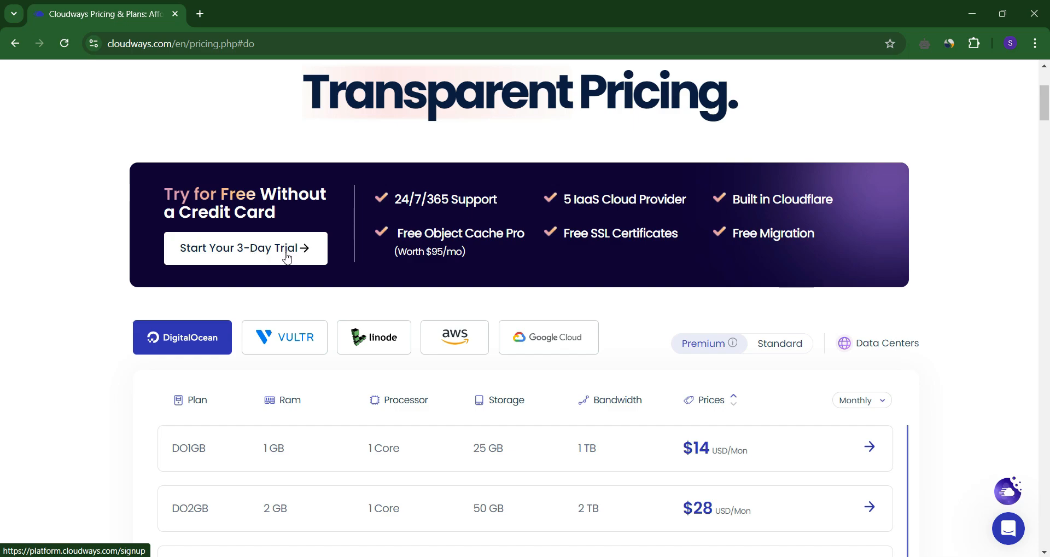
scroll(290, 268, up, 1)
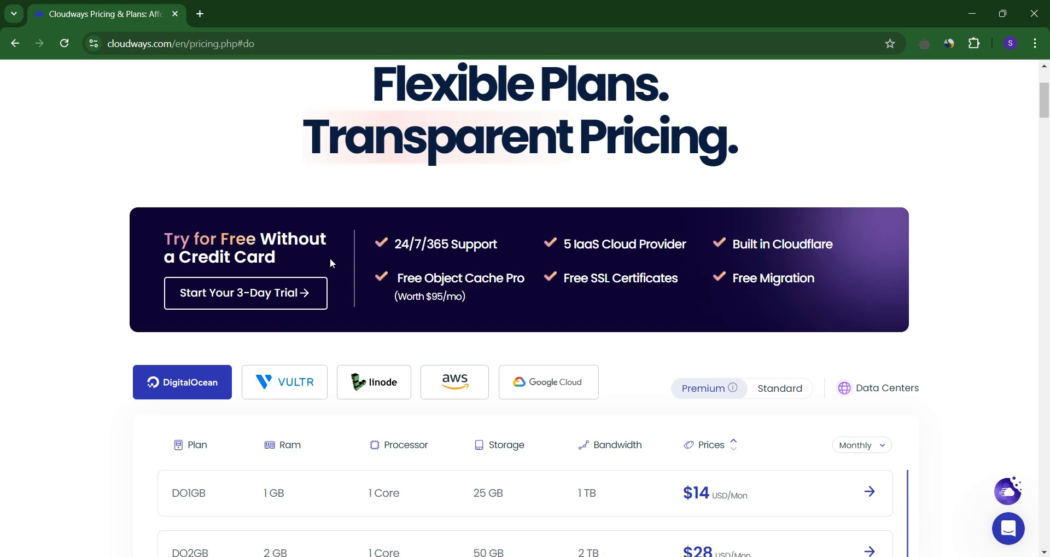
scroll(330, 259, down, 3)
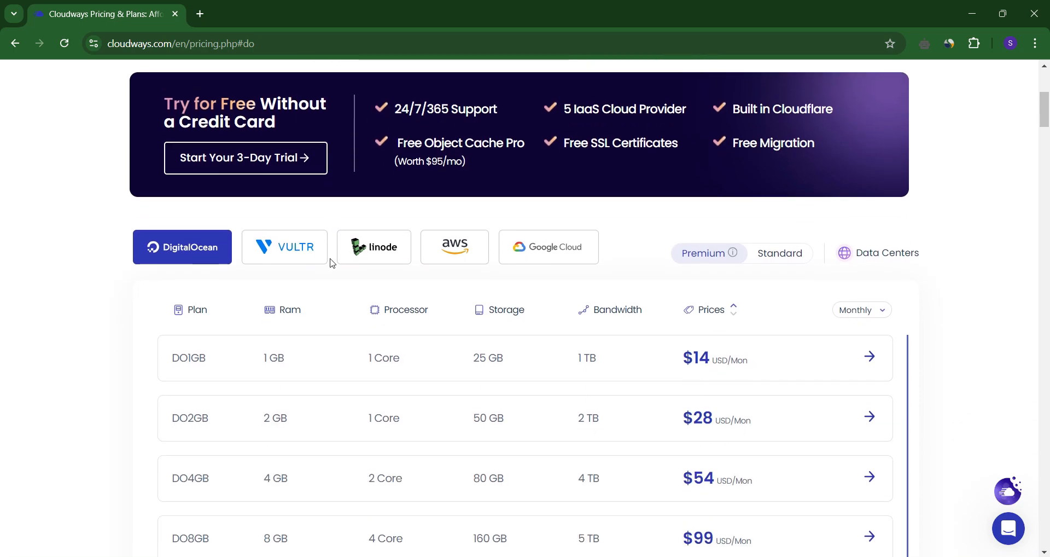
scroll(330, 262, up, 1)
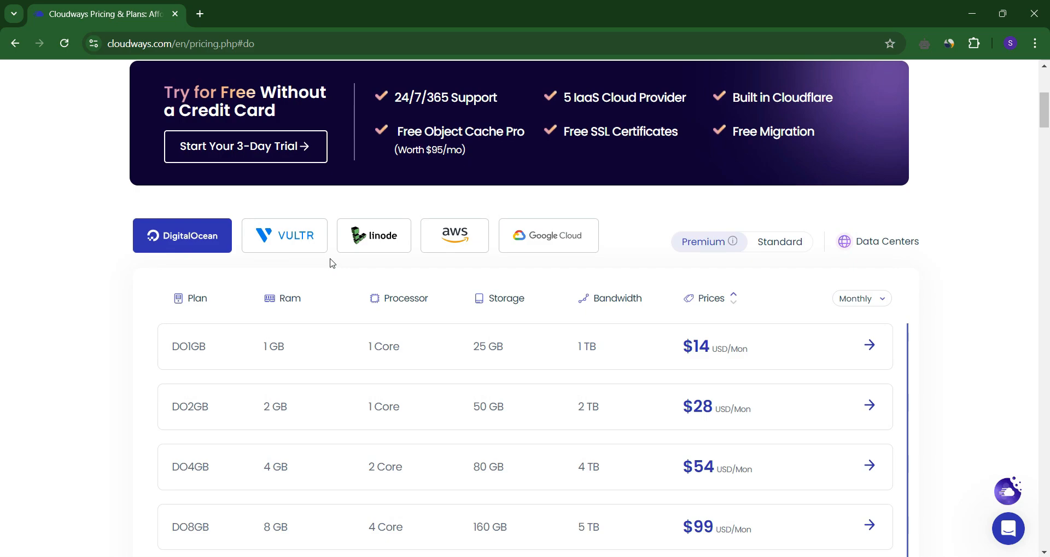
scroll(330, 262, up, 1)
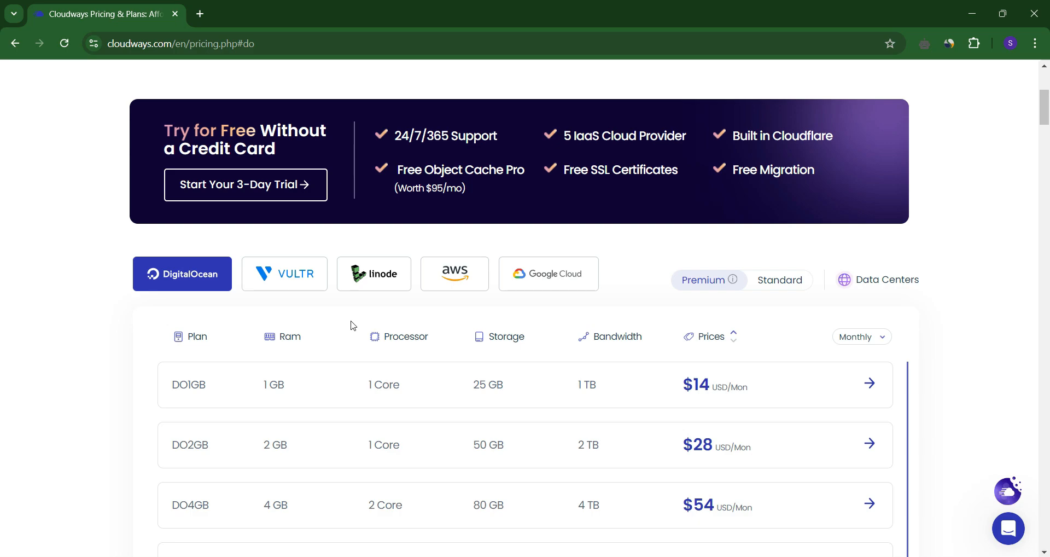
scroll(351, 324, up, 5)
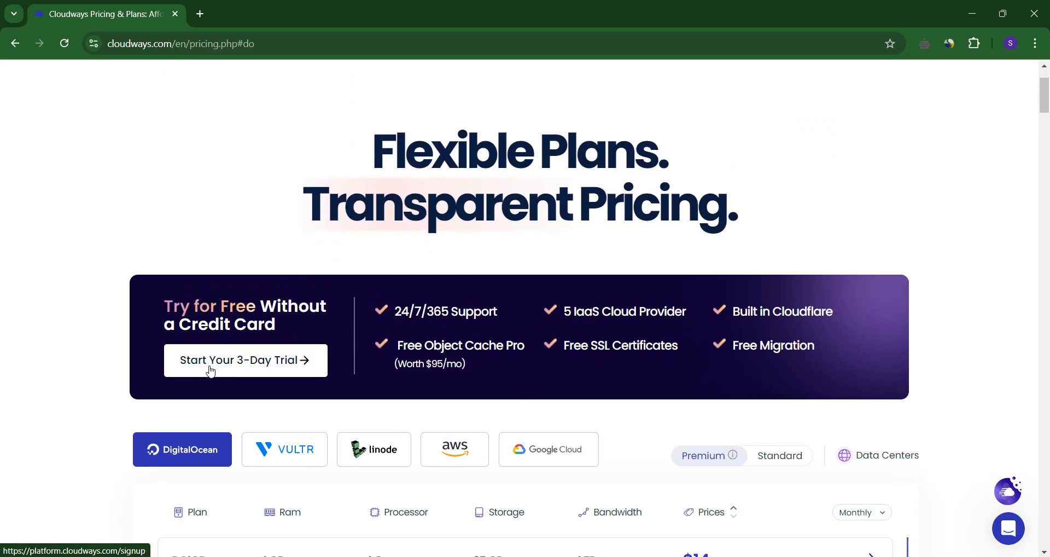
click(280, 365)
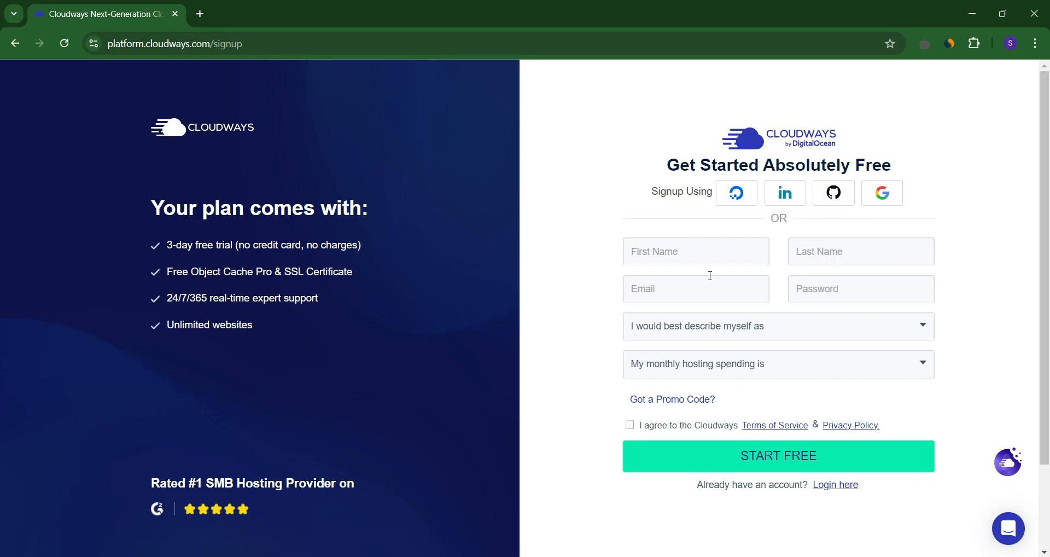
Step: Sign up with the existing Google account and approve its use for Cloudways
scroll(741, 238, down, 2)
scroll(740, 237, up, 2)
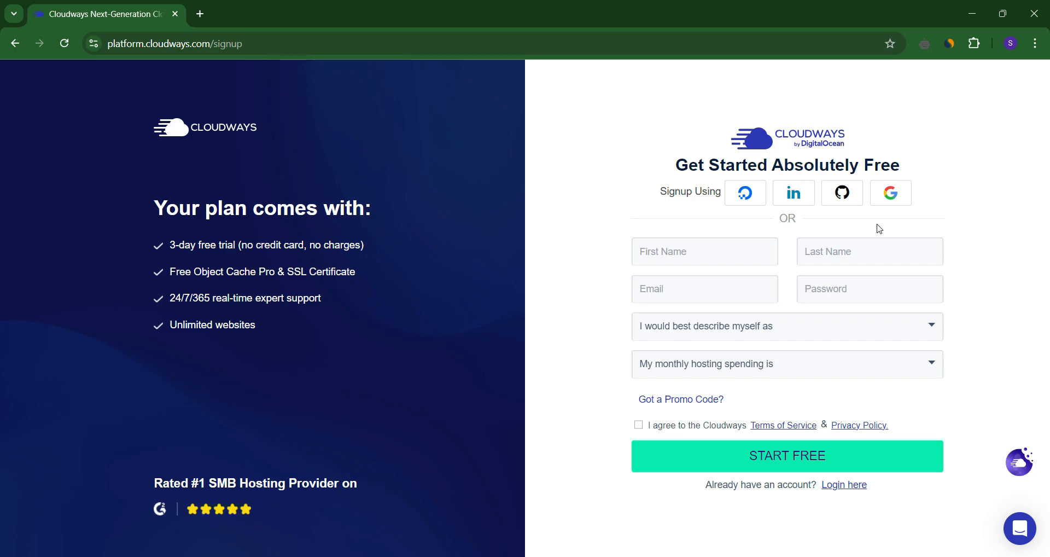
click(891, 195)
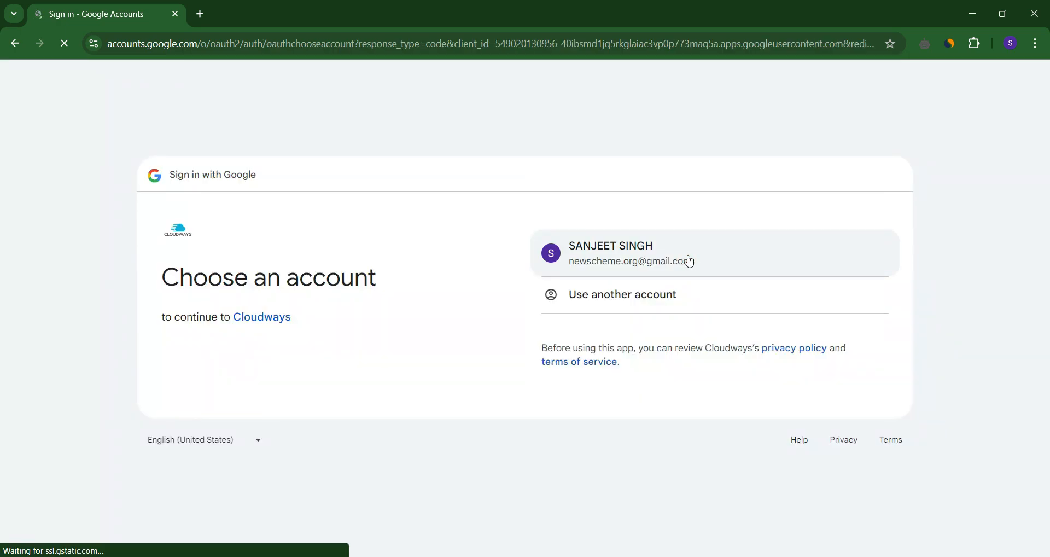
click(690, 261)
click(704, 387)
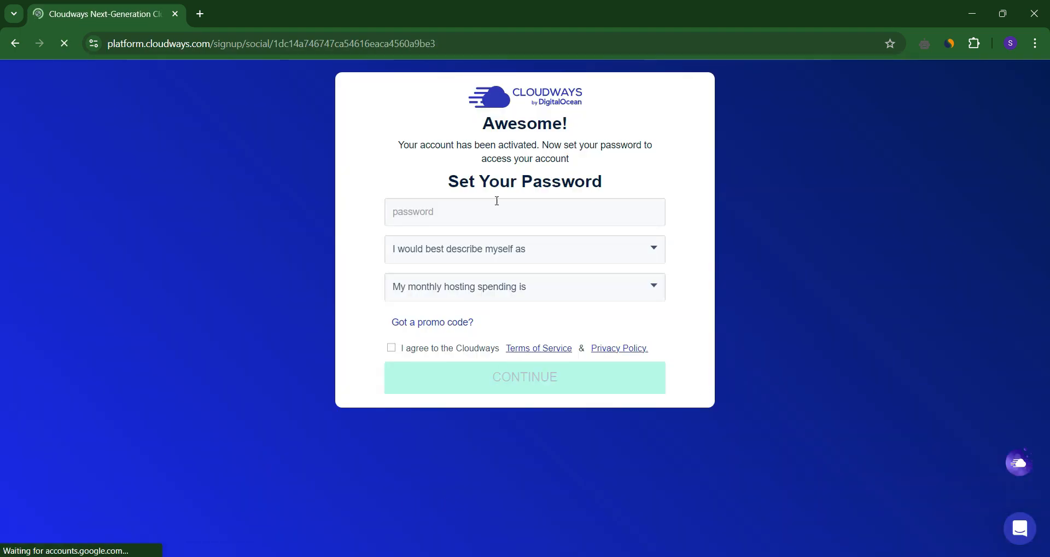
Step: Enter the account password, choose Ecommerce and $0 - $50 (USD) monthly spending, agree to the terms and submit the form
click(466, 212)
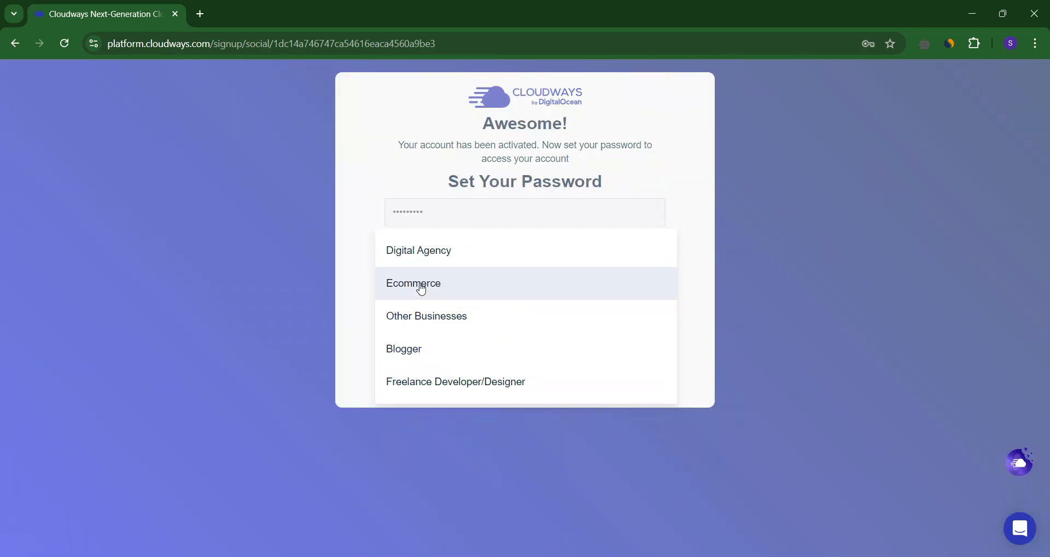
click(420, 285)
click(431, 286)
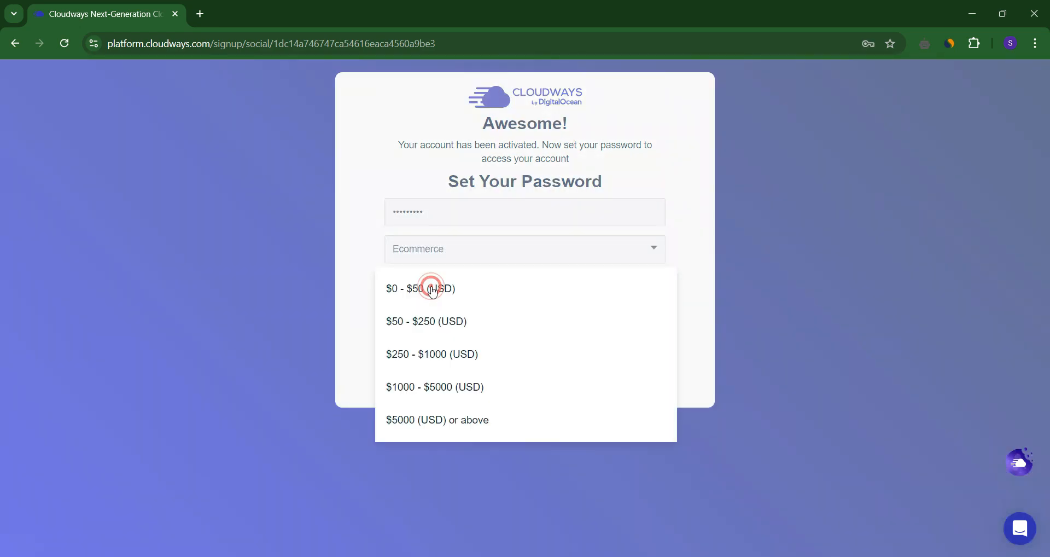
click(431, 287)
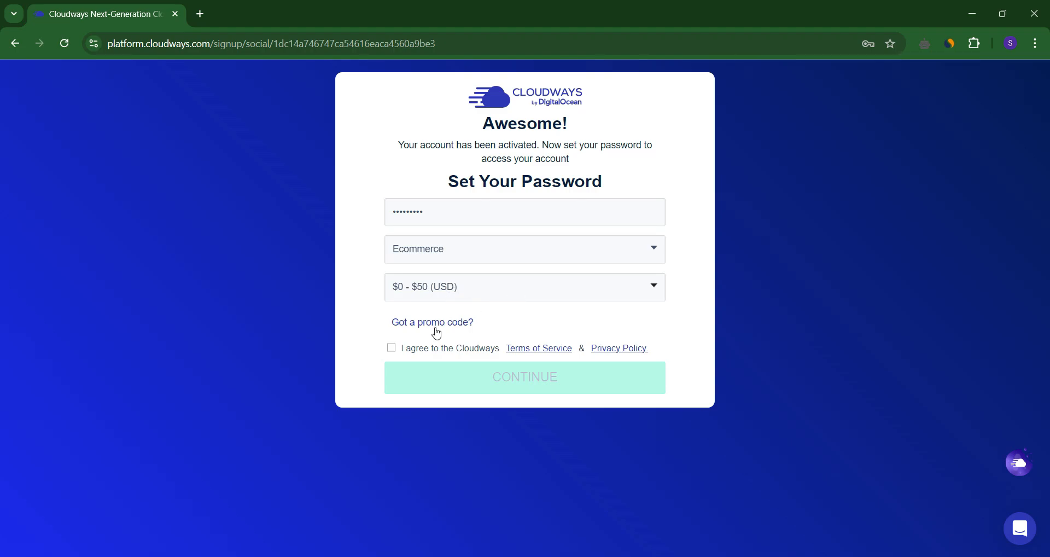
click(392, 349)
click(515, 379)
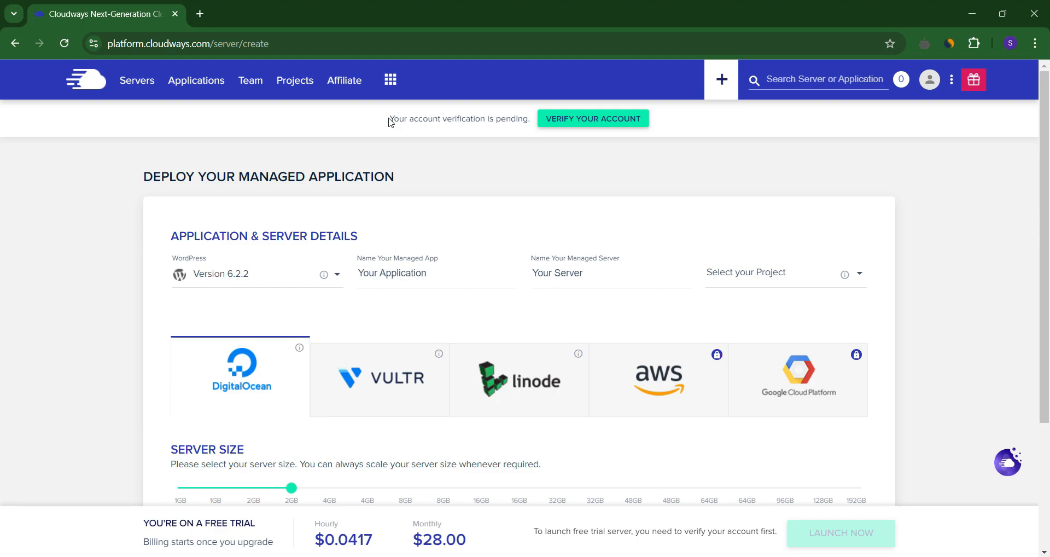
Step: Review the pending account verification notice and the server size and location options, and view the Vultr provider option
drag(389, 121, 528, 120)
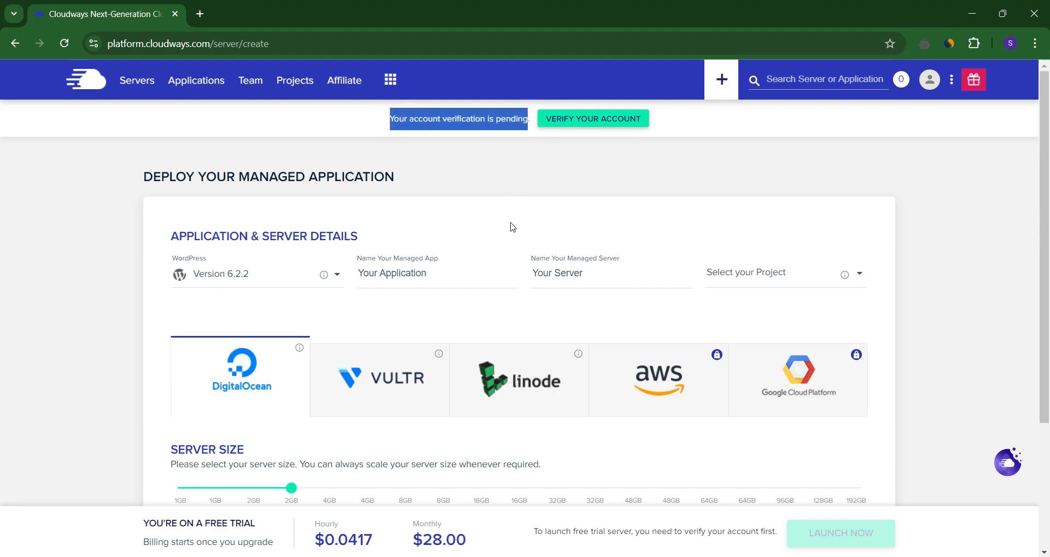
scroll(510, 252, down, 1)
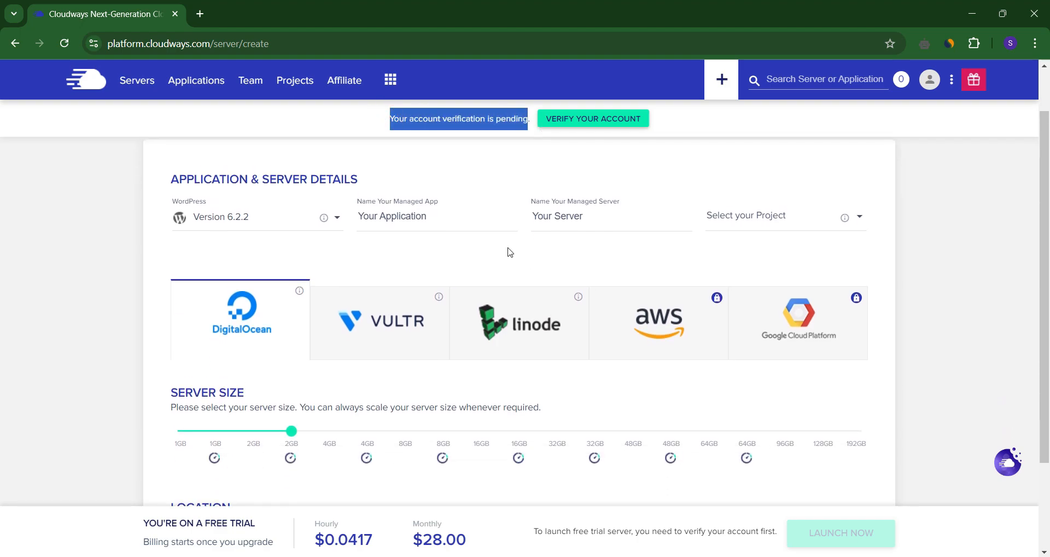
scroll(509, 251, down, 2)
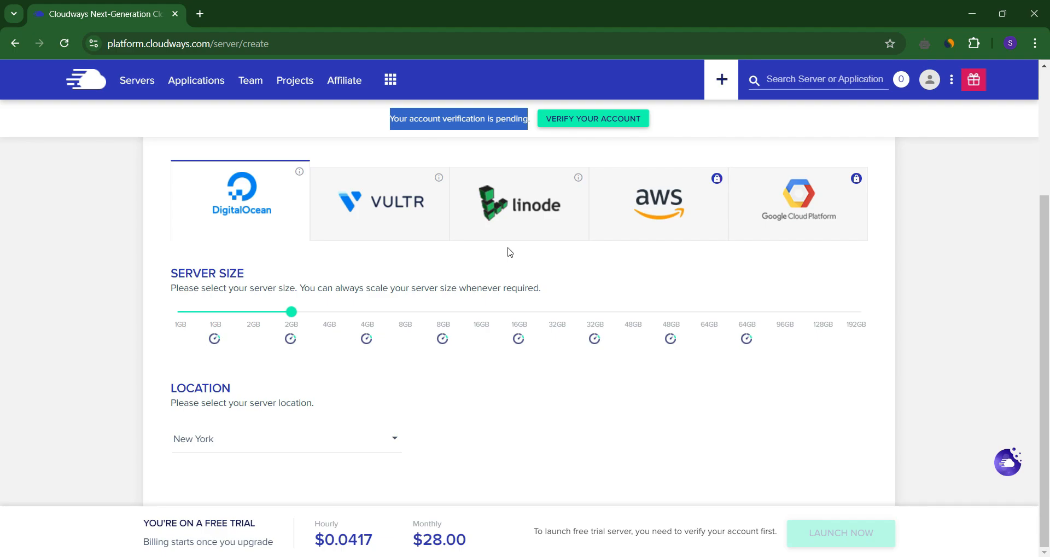
scroll(509, 252, up, 1)
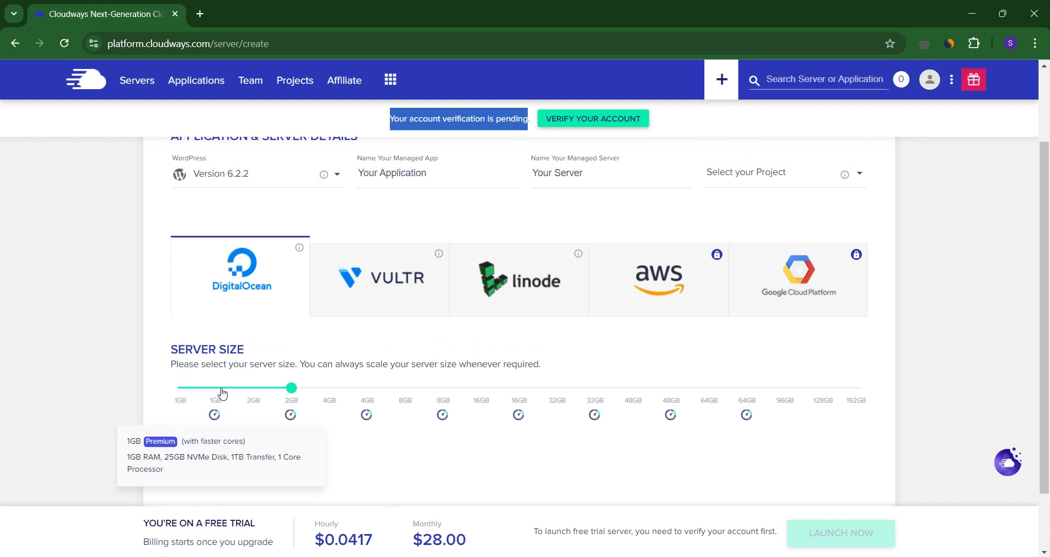
click(380, 281)
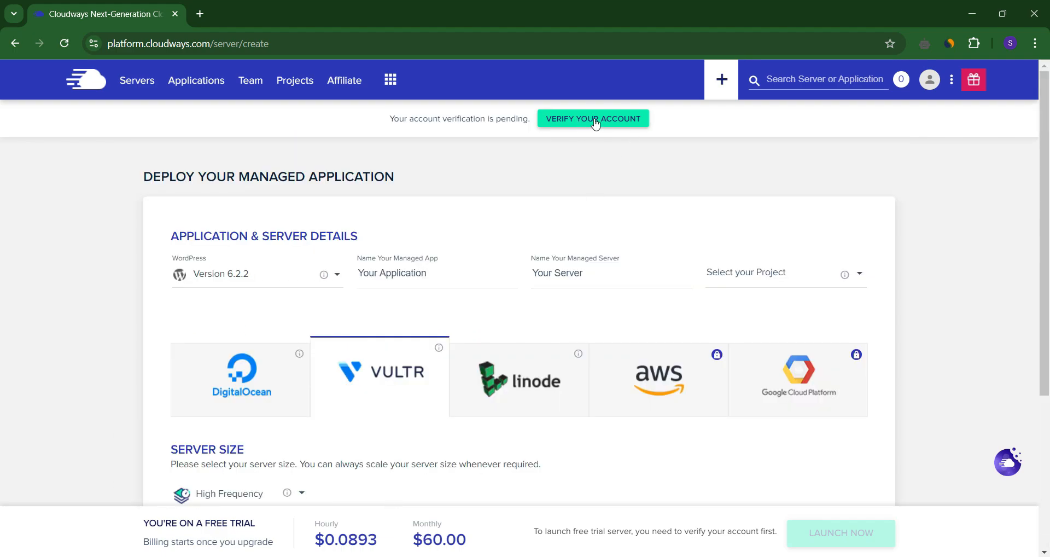
Step: Verify the account's phone number by requesting an SMS, entering the received verification code and submitting it
click(594, 120)
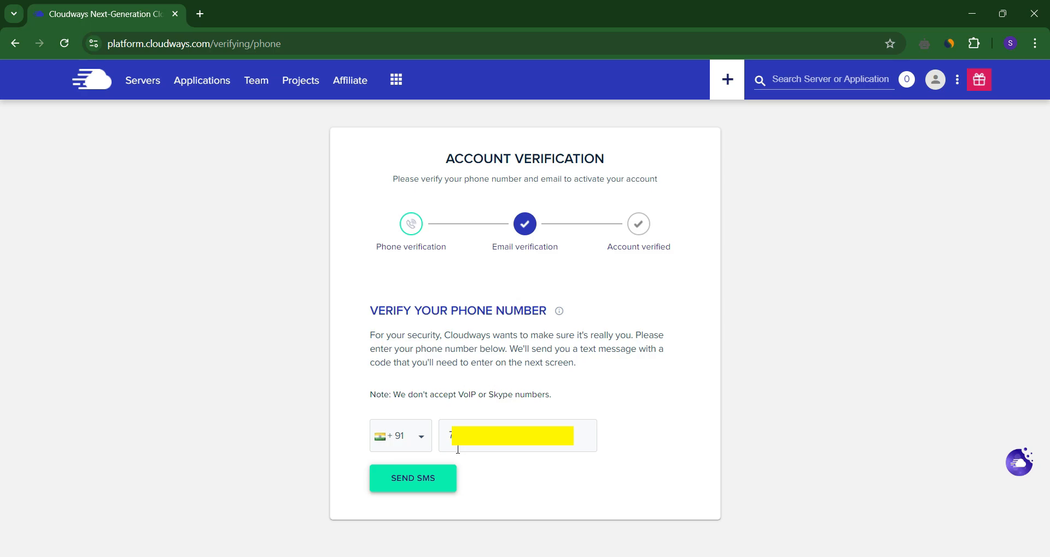
click(411, 487)
click(494, 467)
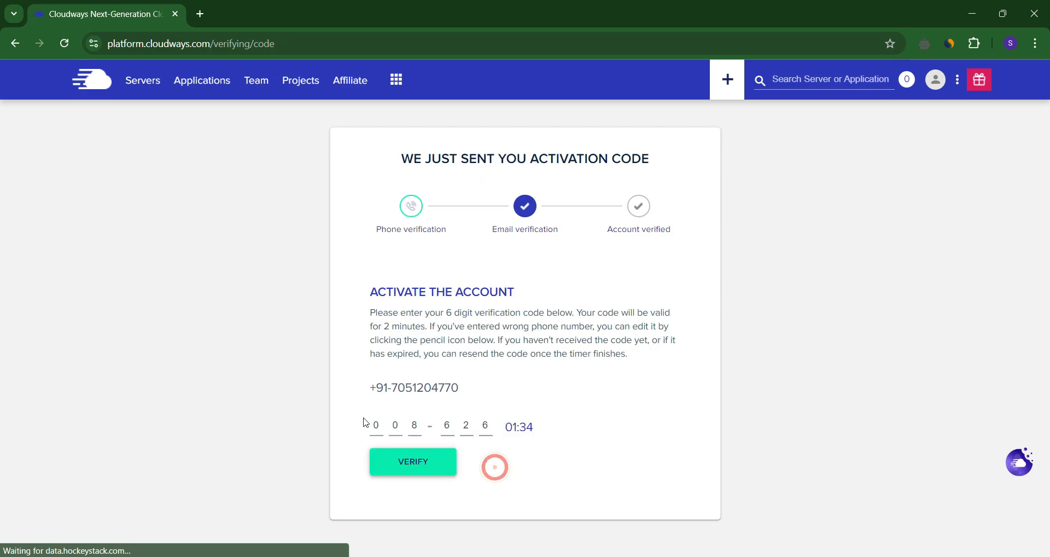
click(427, 469)
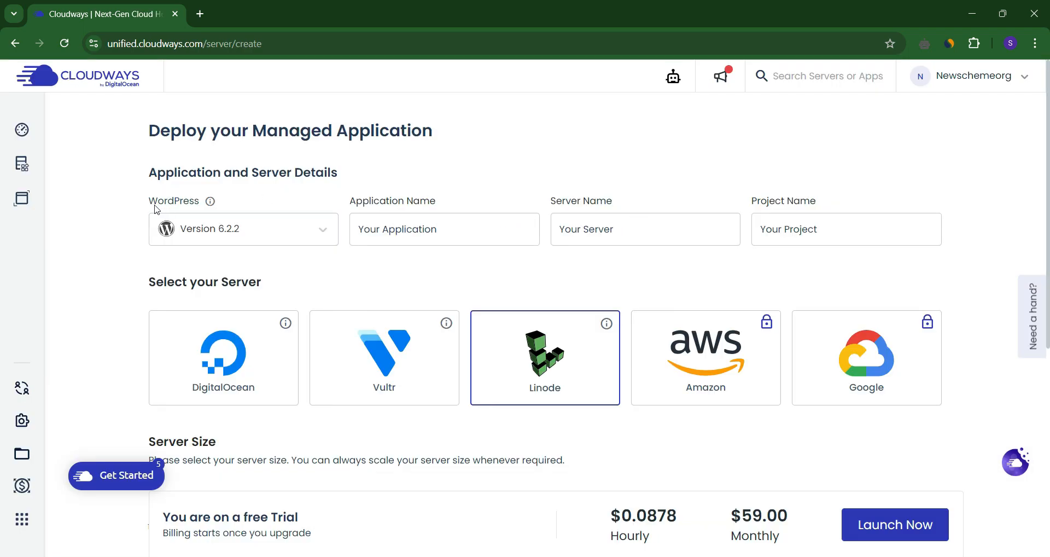
Step: Review the available application types and choose WordPress Version 6.2.2 for the managed application
click(280, 243)
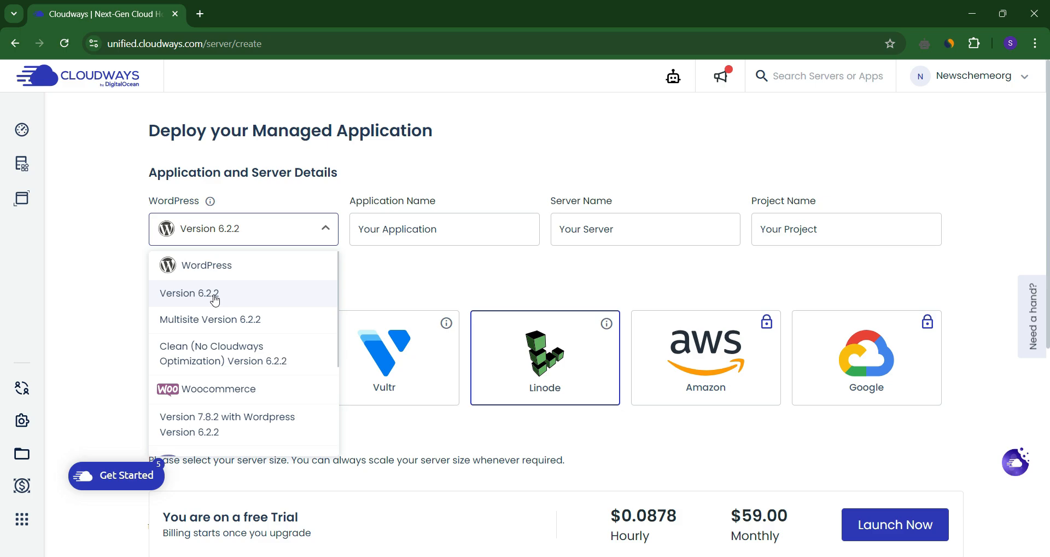
scroll(226, 375, down, 2)
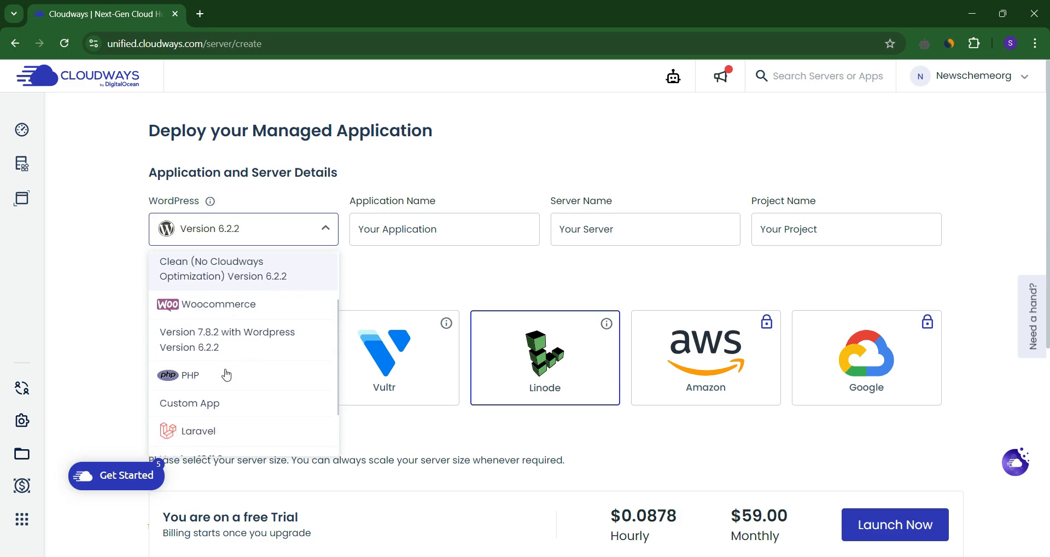
scroll(208, 369, up, 1)
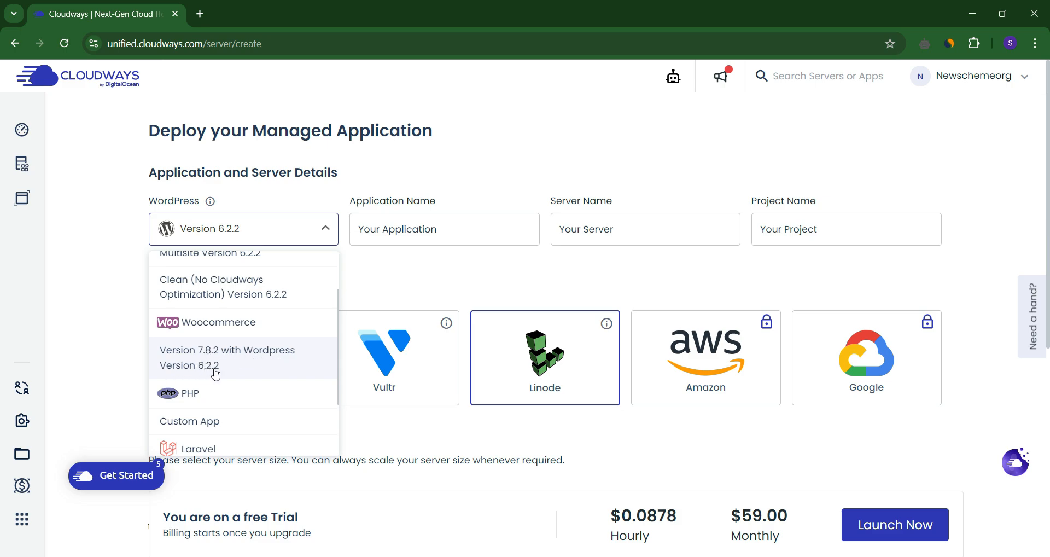
scroll(221, 342, up, 2)
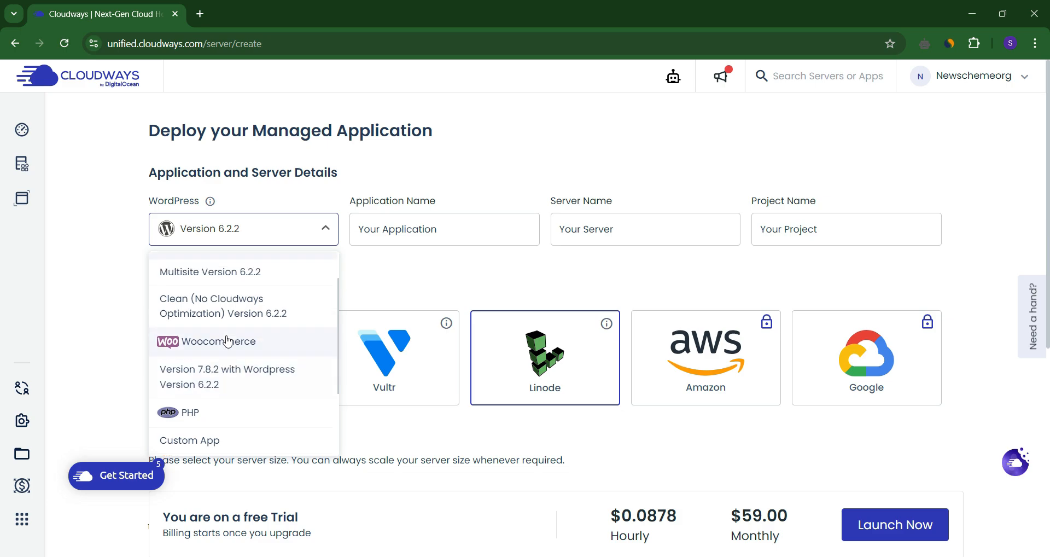
click(200, 298)
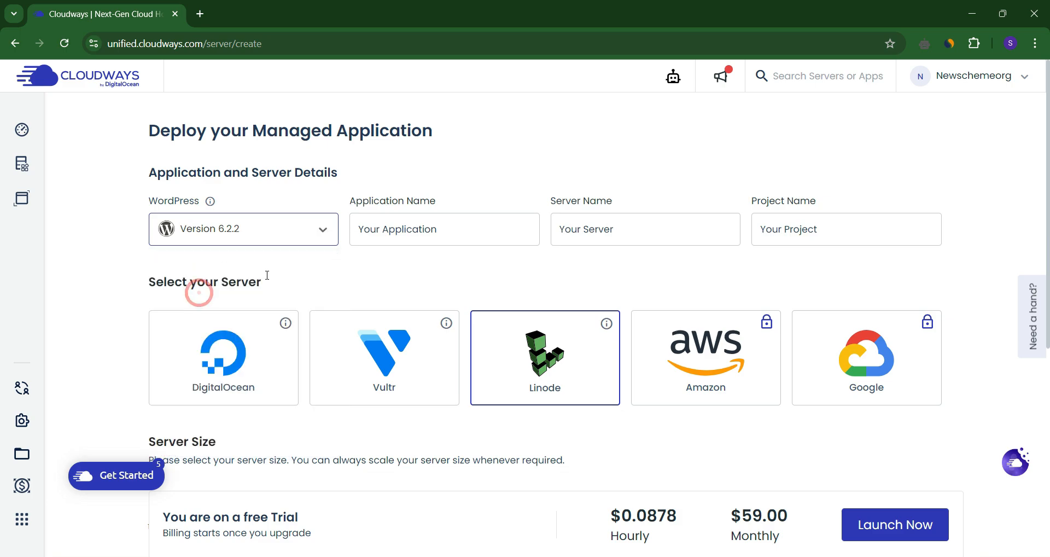
Step: Replace the default application name with the owner's website name
click(404, 232)
triple_click(436, 230)
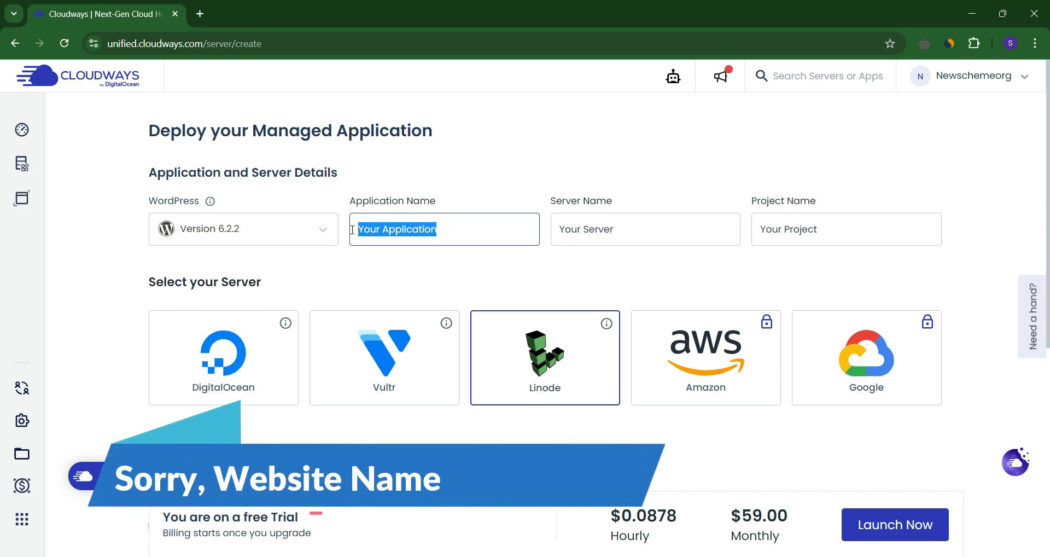
key(BackSpace)
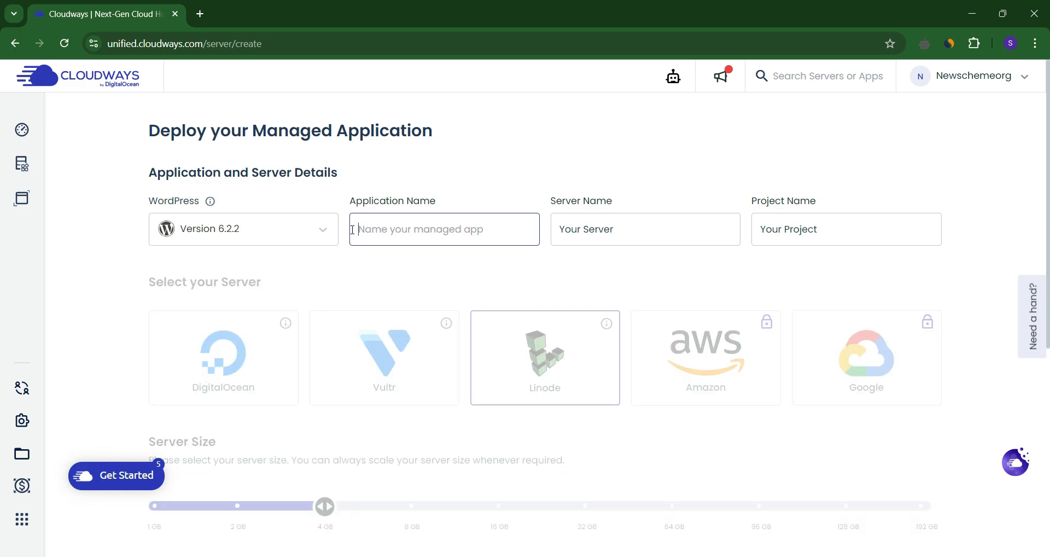
text(WP Sanjeet)
click(377, 261)
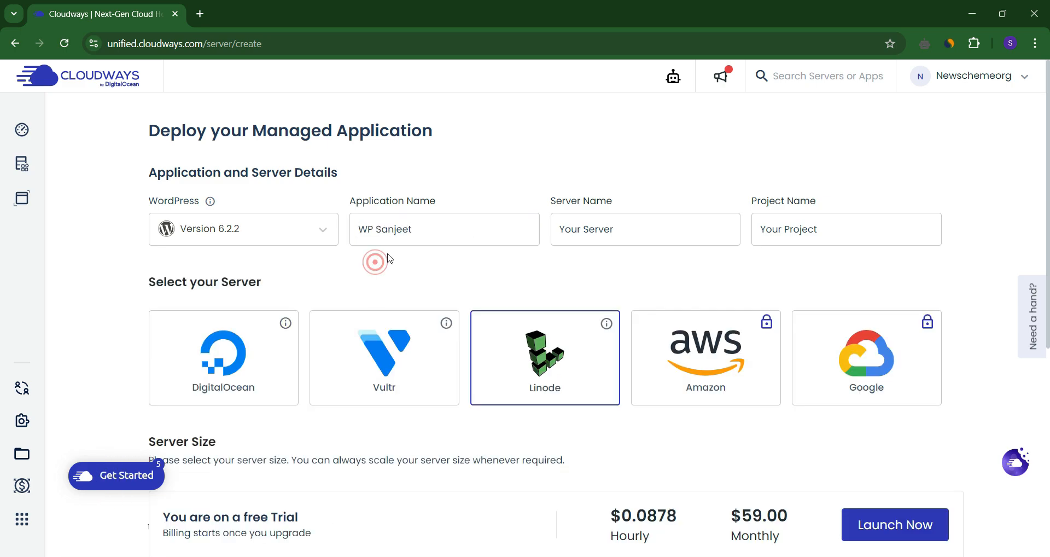
click(593, 229)
click(468, 221)
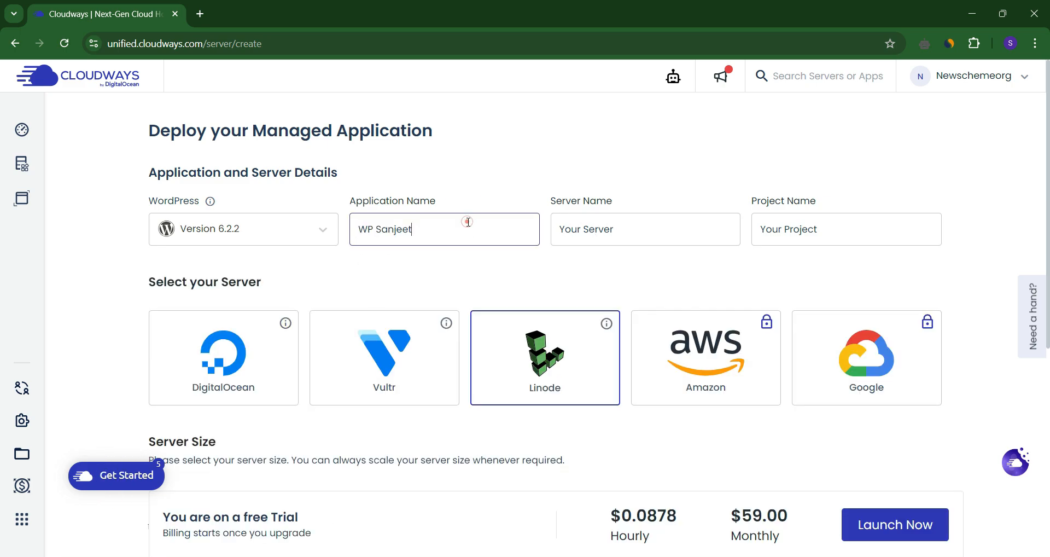
Step: Replace the default server name with the website name in capitals, without a space
click(623, 227)
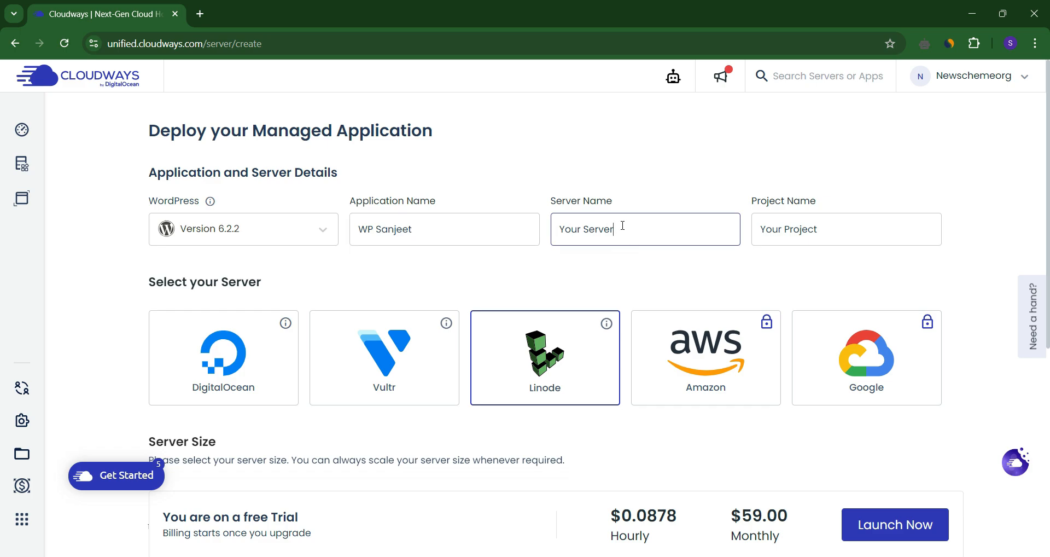
drag(625, 226, 545, 239)
text(W)
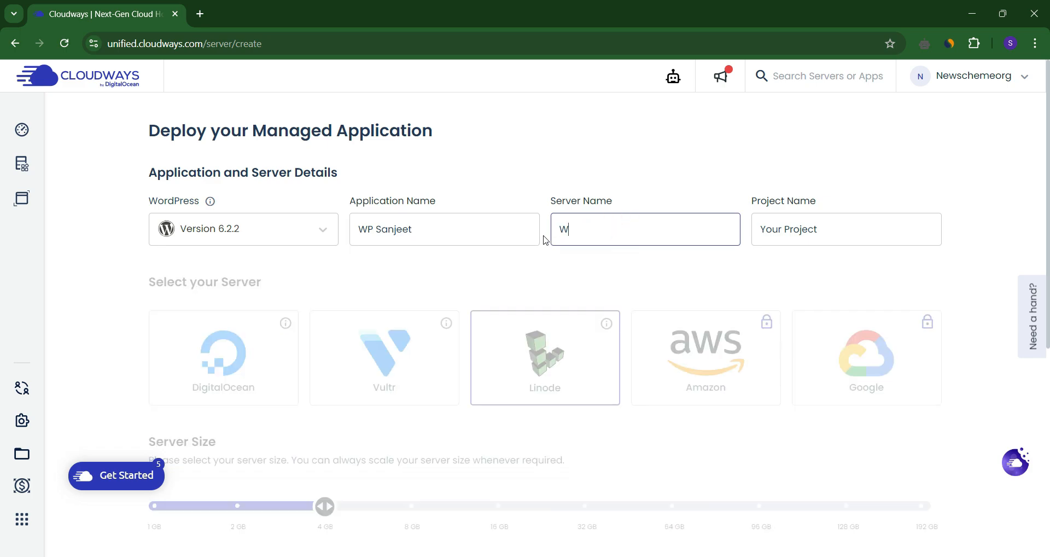
text(PSANJEET)
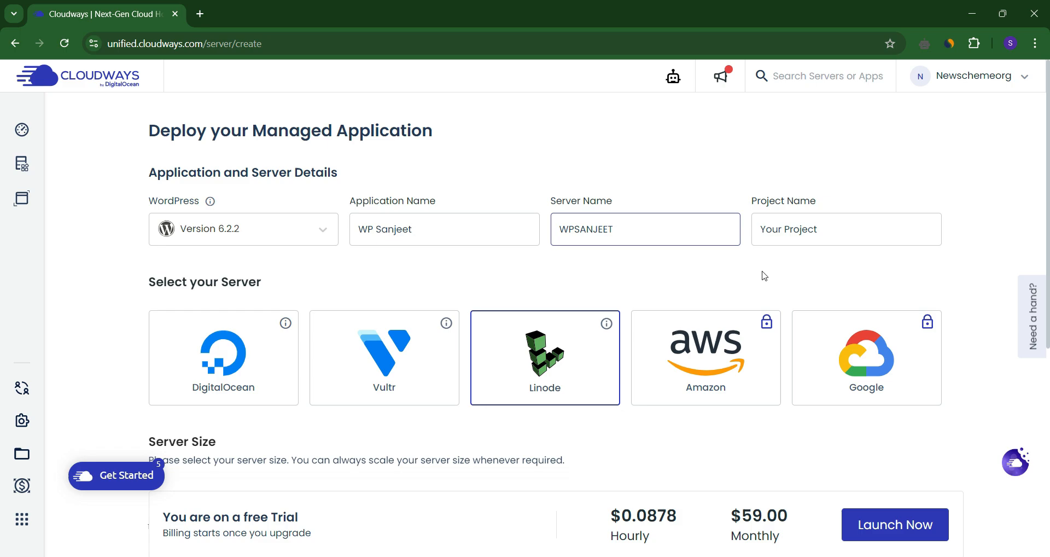
click(754, 267)
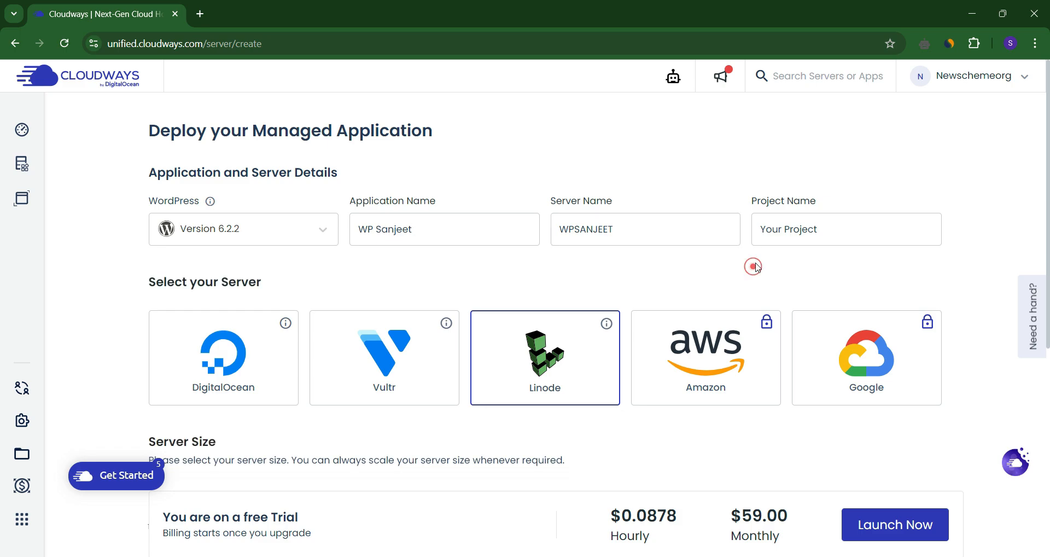
Step: Replace the default project name with WPSANJ
click(794, 229)
triple_click(837, 228)
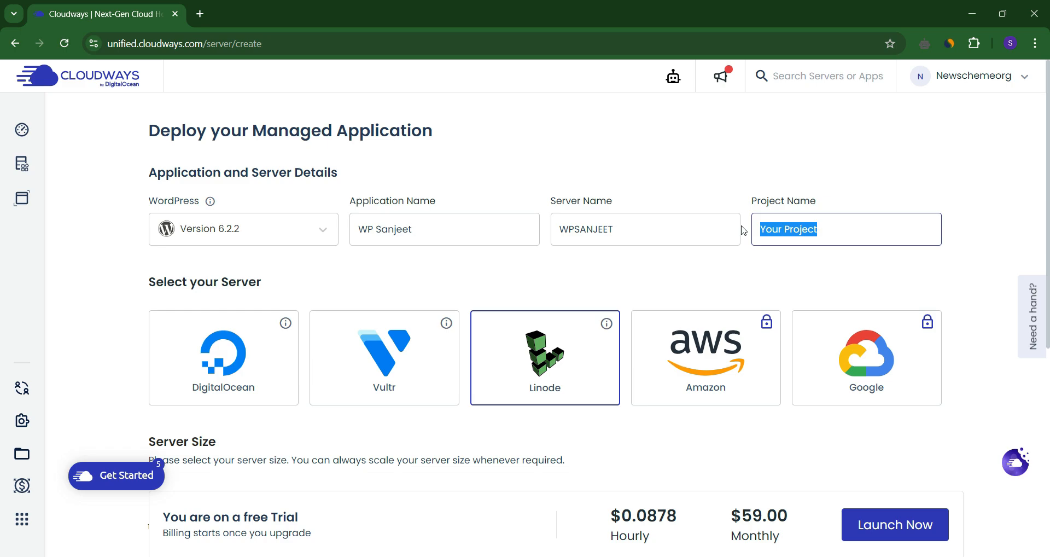
text(WP)
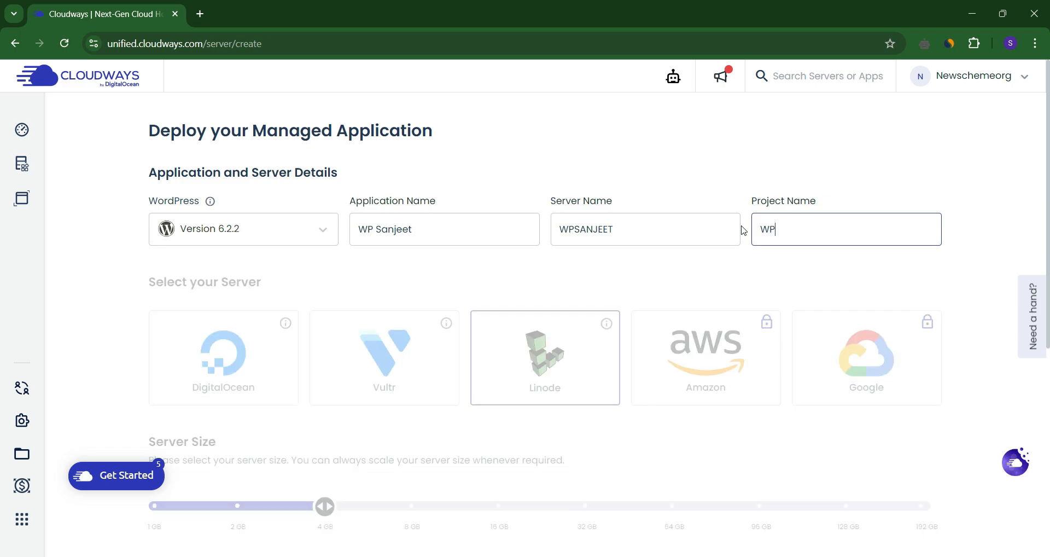
text(SANJ)
click(805, 264)
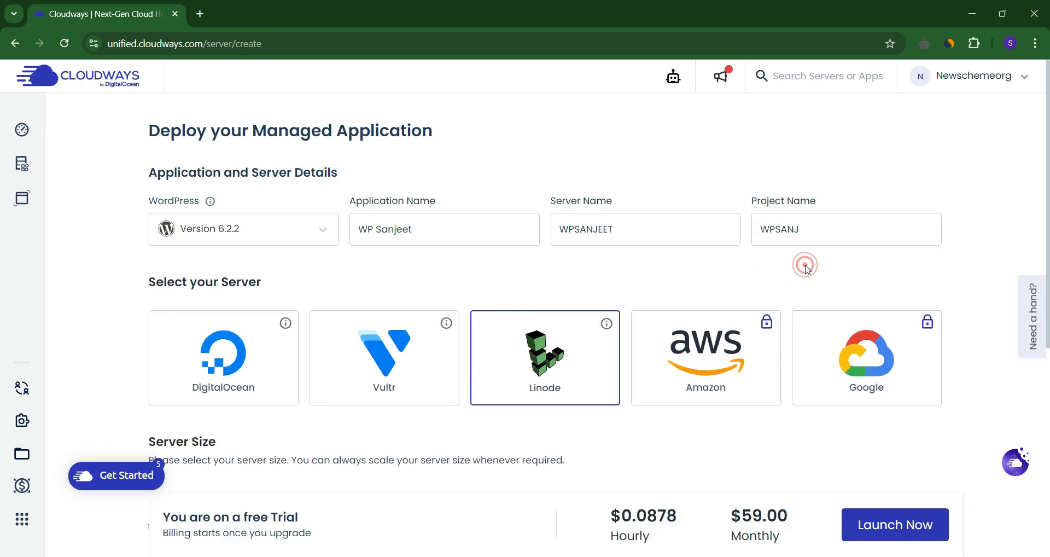
Step: Try Google as the server provider and compare its server sizes and pricing with the other providers
scroll(319, 290, down, 1)
scroll(320, 290, up, 1)
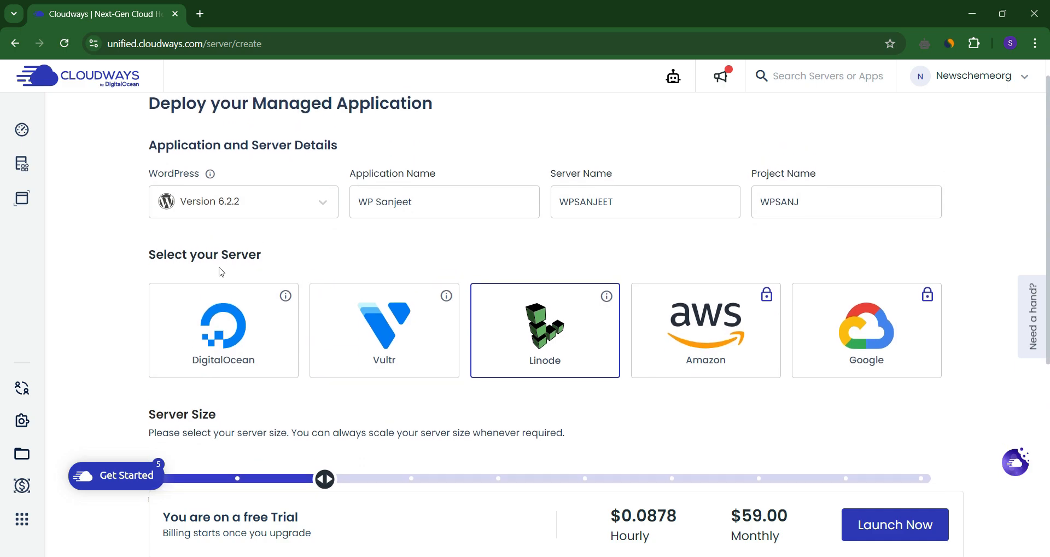
scroll(248, 374, down, 1)
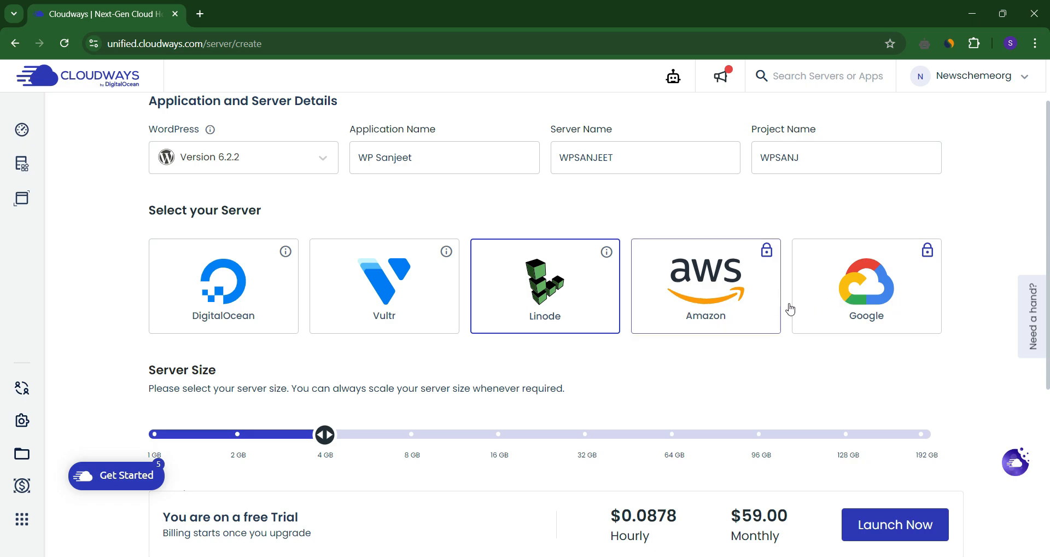
click(867, 316)
scroll(669, 328, down, 1)
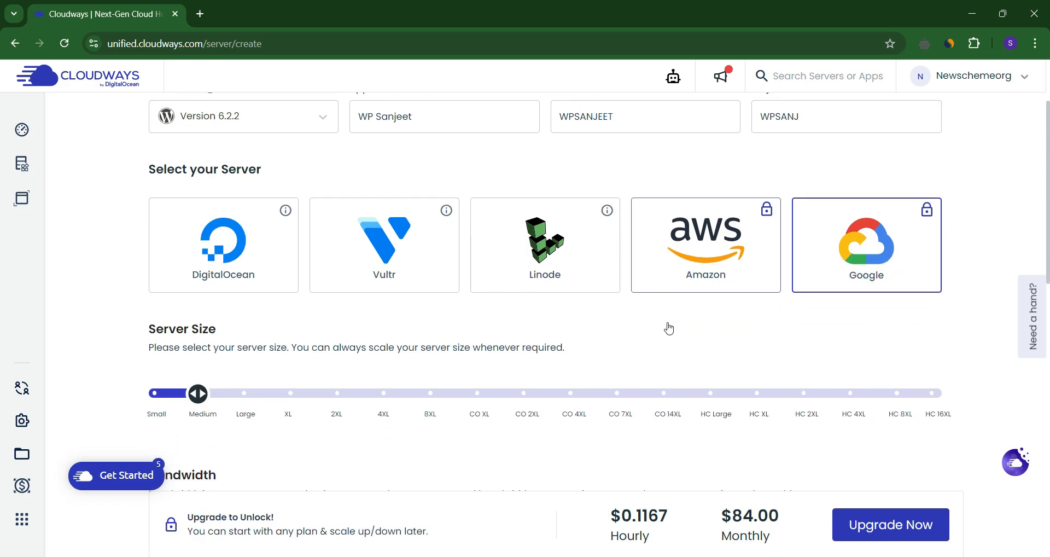
scroll(668, 328, up, 1)
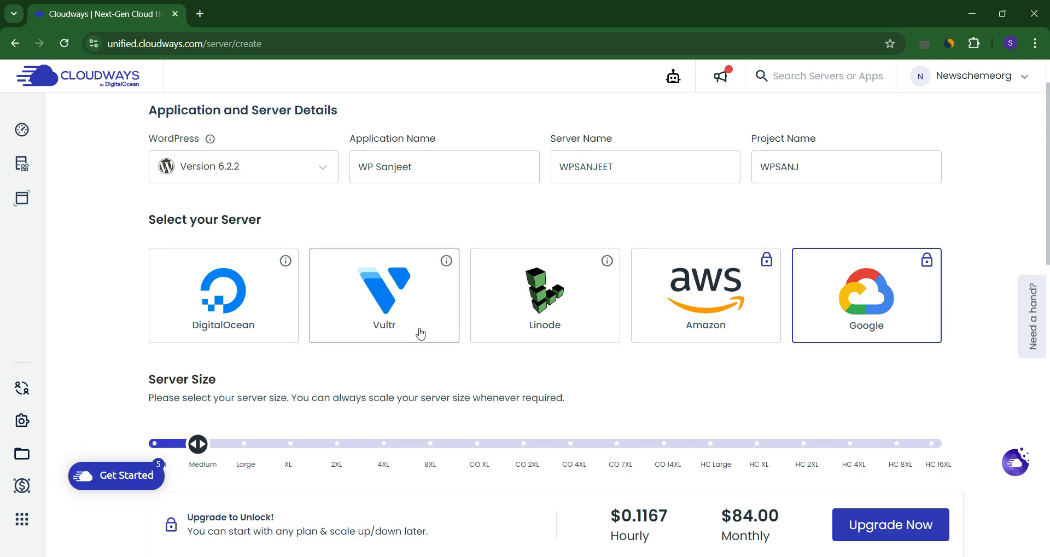
scroll(421, 333, up, 1)
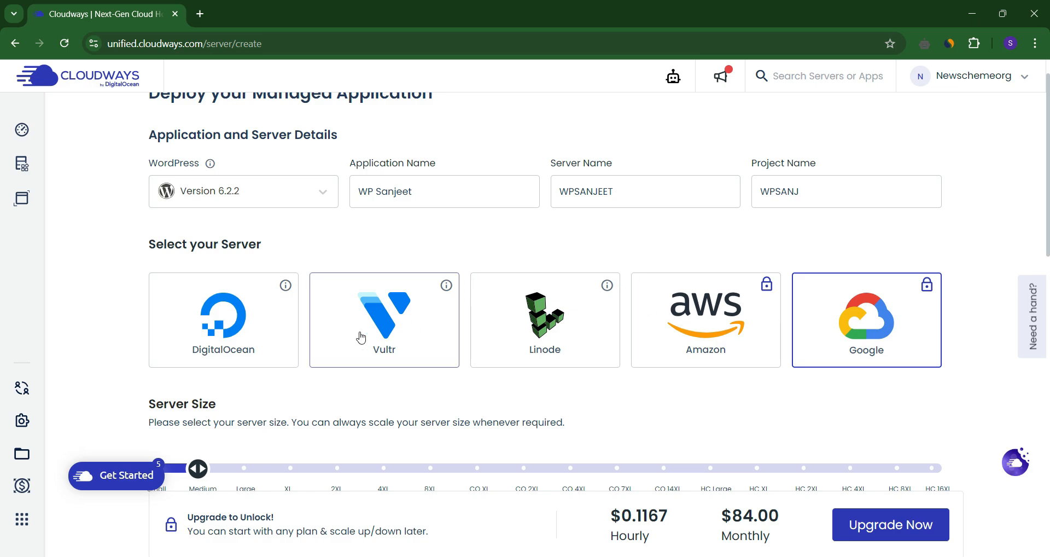
scroll(358, 336, down, 2)
scroll(358, 337, up, 1)
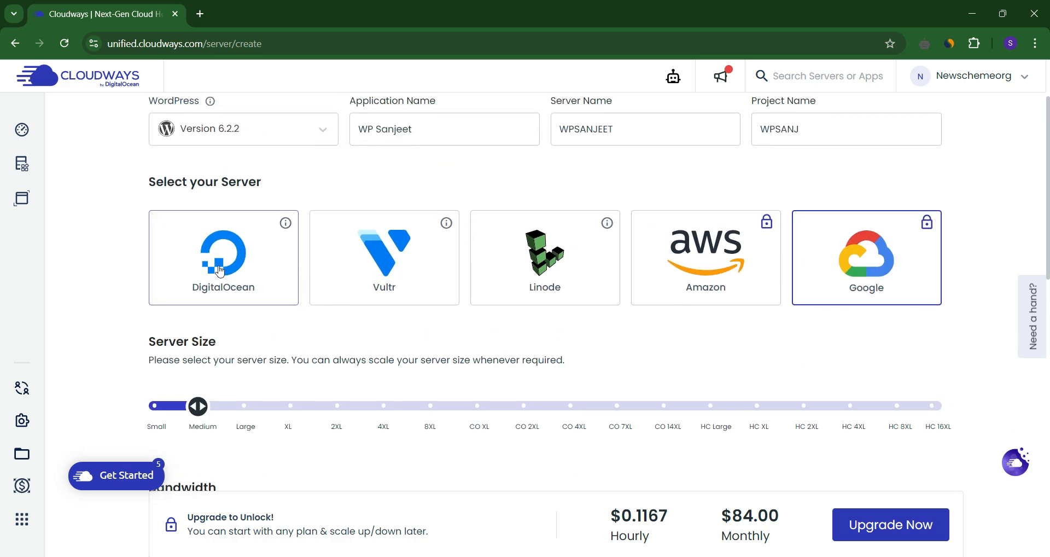
Step: Choose Vultr as the server provider with the High Frequency server type
click(387, 264)
scroll(387, 264, down, 3)
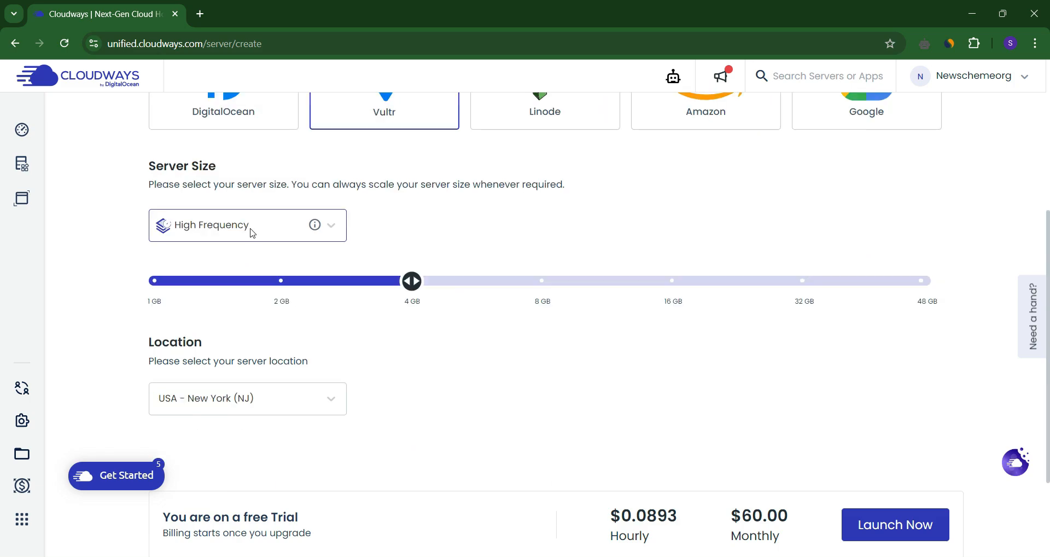
click(234, 227)
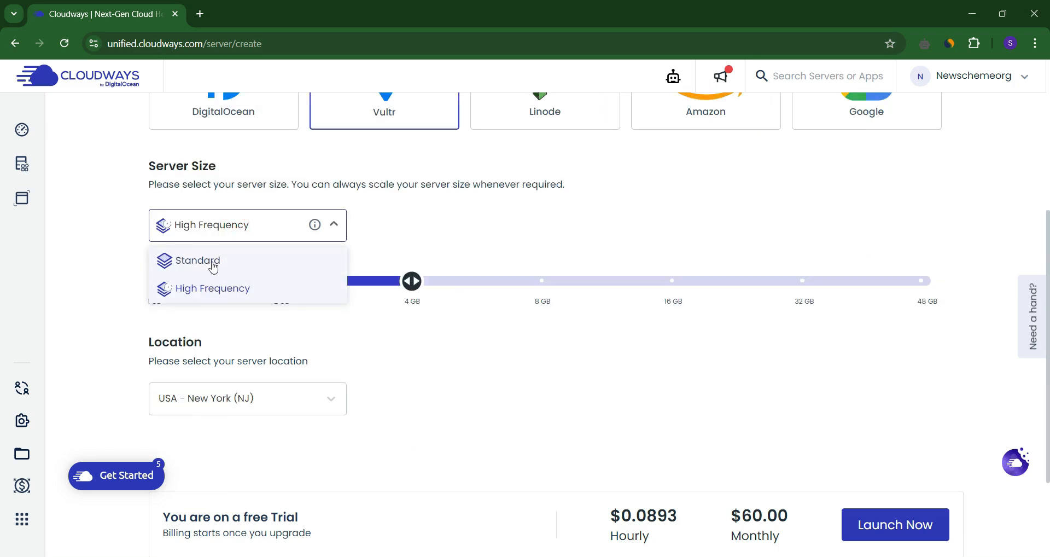
click(213, 292)
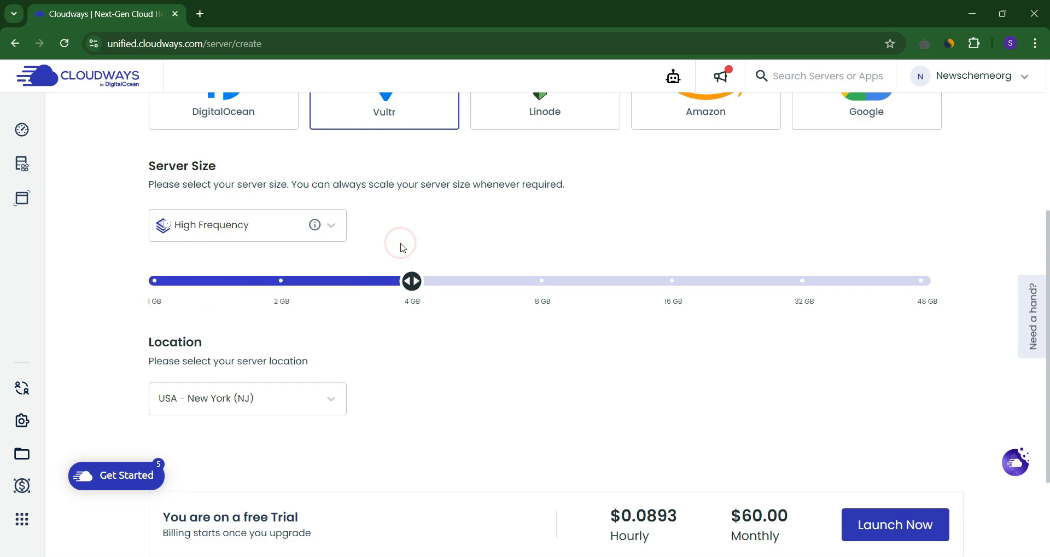
Step: Reduce the High Frequency server size to 2 GB and further to 1 GB, and check the monthly price
click(280, 281)
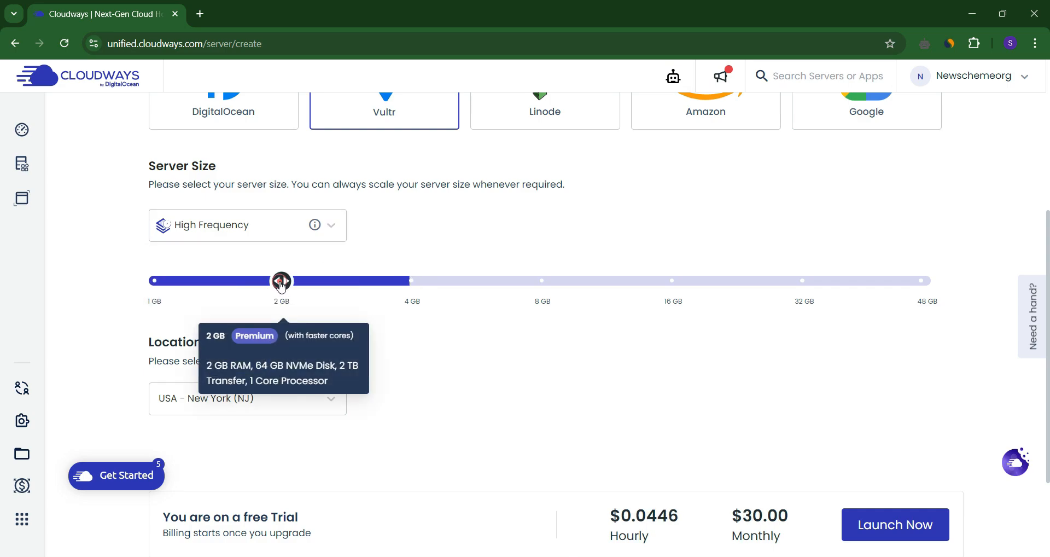
click(155, 282)
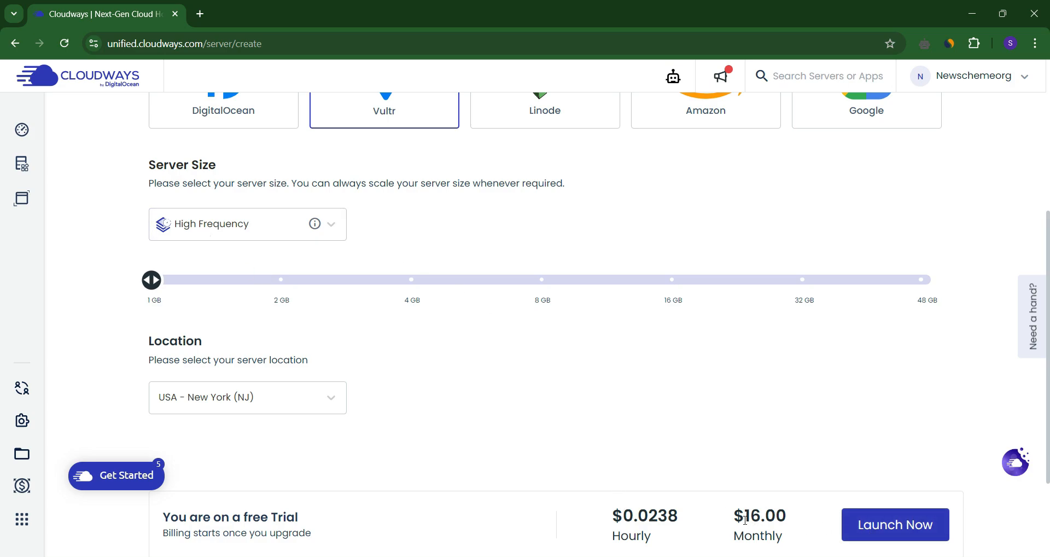
drag(745, 520, 791, 522)
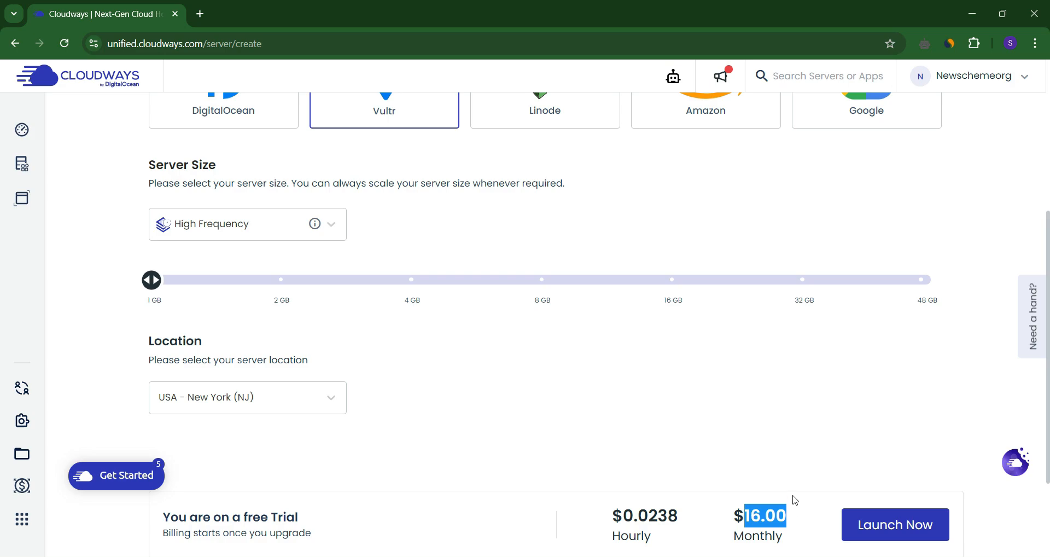
Step: Change the Vultr server type to Standard with a 1 GB size, and check the monthly price
click(227, 222)
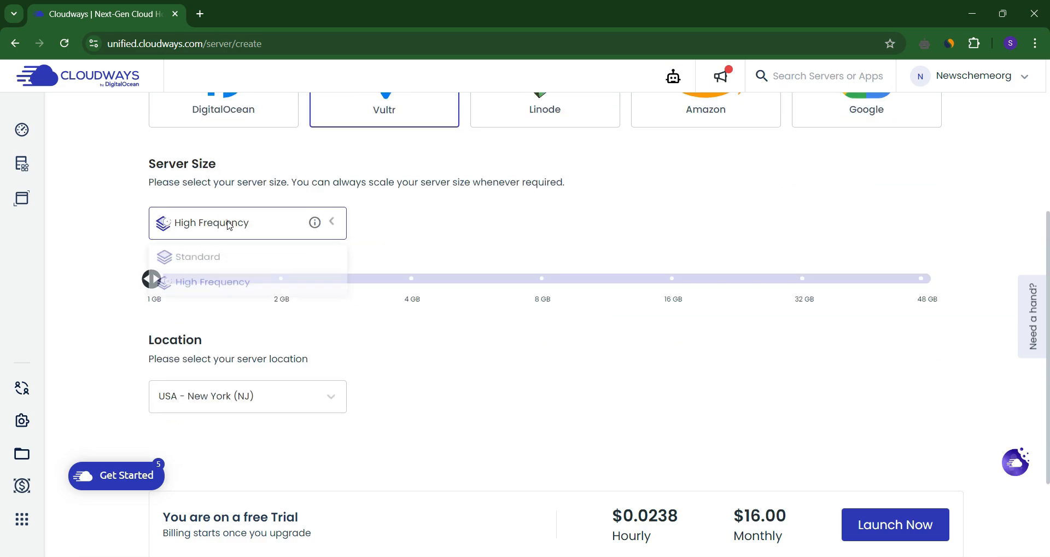
click(206, 259)
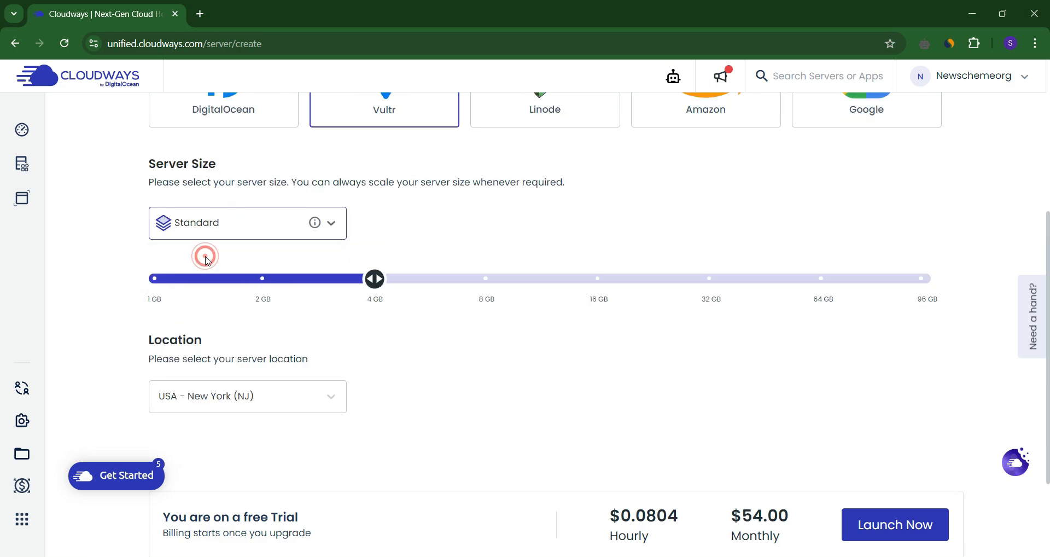
click(164, 279)
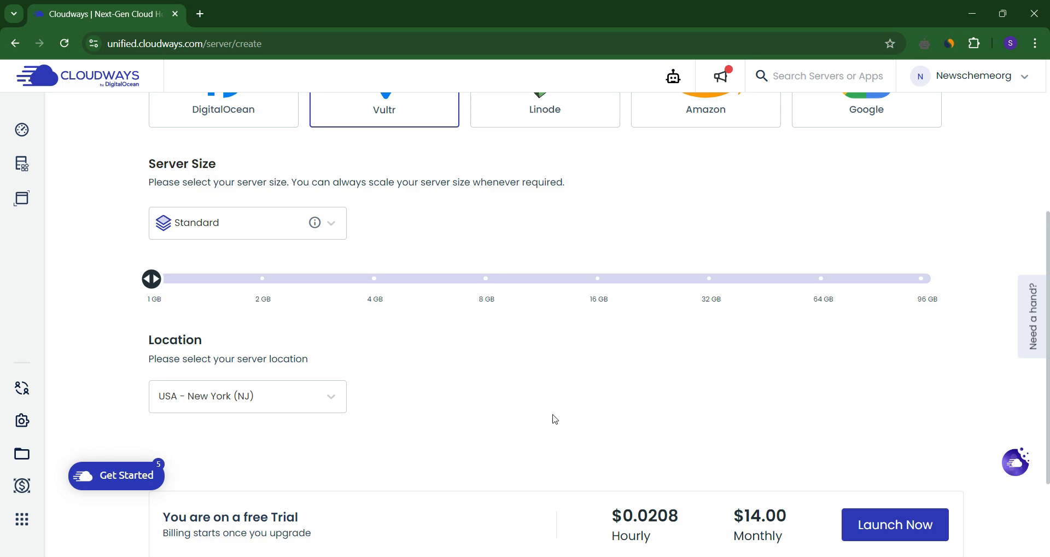
drag(743, 516, 797, 518)
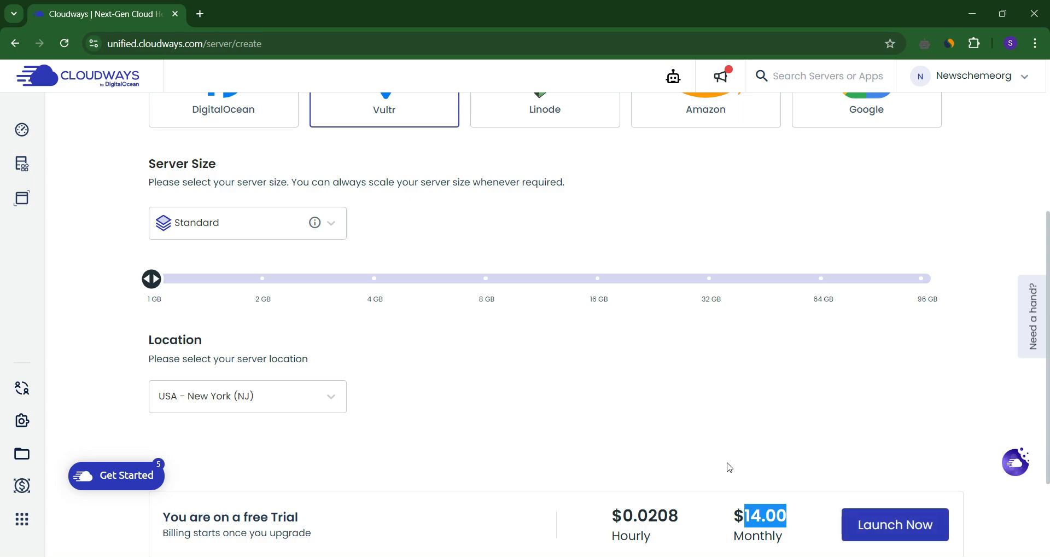
Step: Revisit the Vultr server type options, keeping Standard, and set the server size back to 1 GB
scroll(364, 354, up, 1)
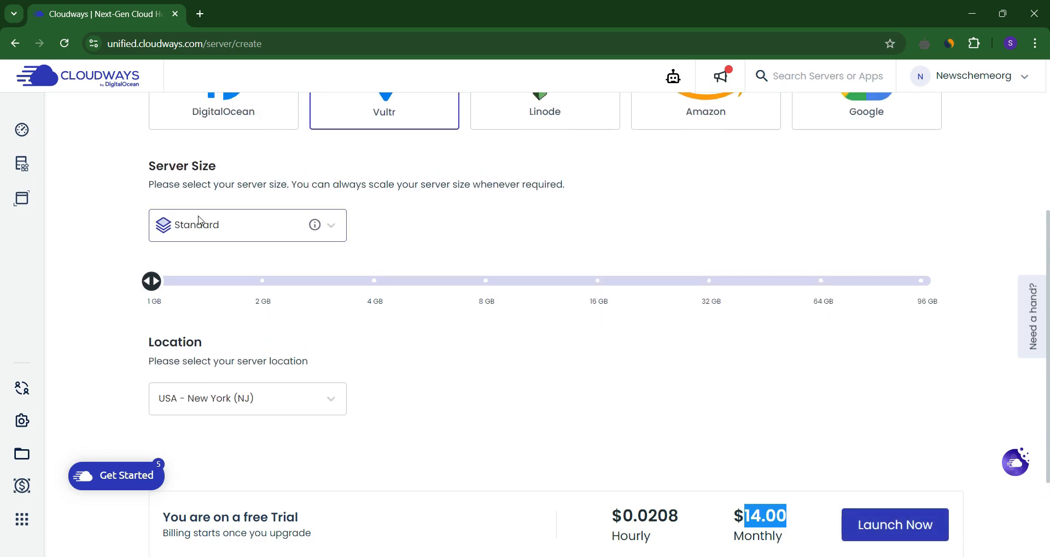
click(213, 228)
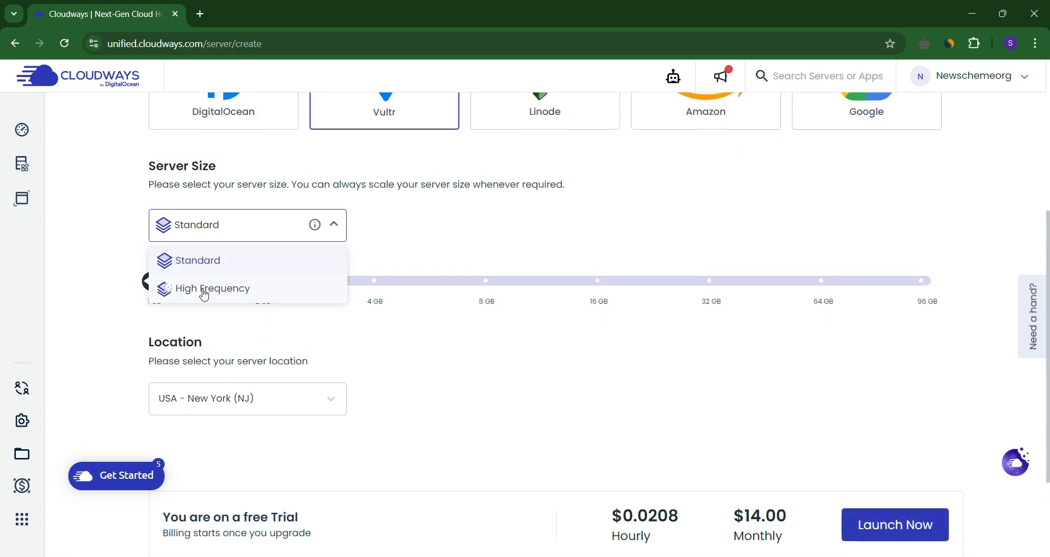
click(204, 289)
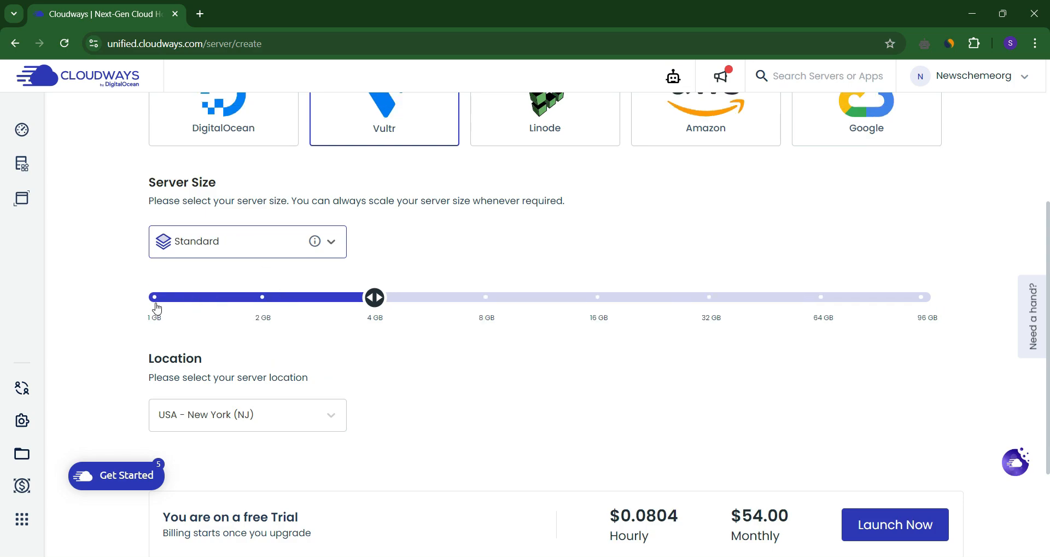
click(154, 298)
Step: Set the server location to Asia Pacific - Delhi
scroll(284, 349, up, 4)
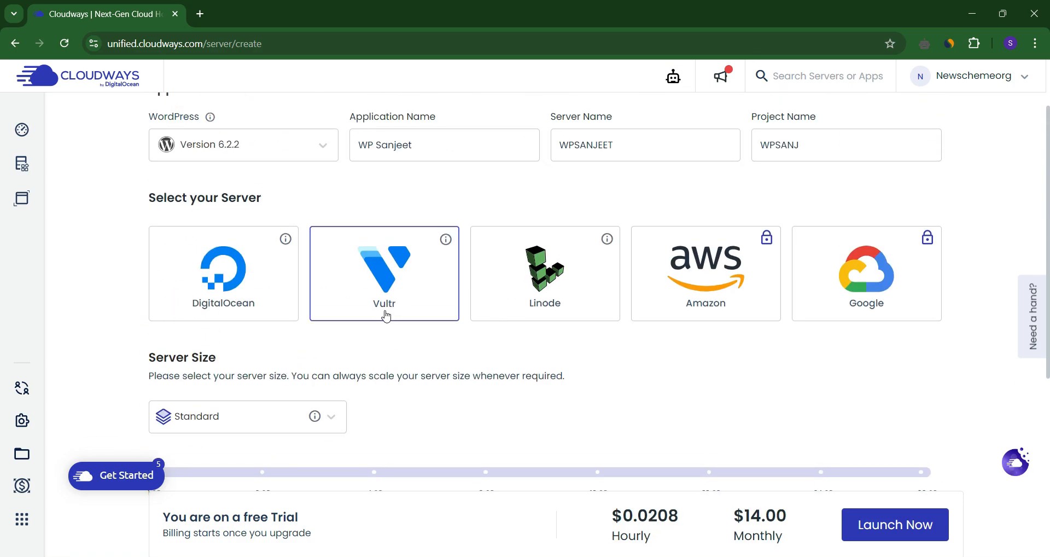
scroll(350, 319, down, 5)
scroll(223, 391, down, 2)
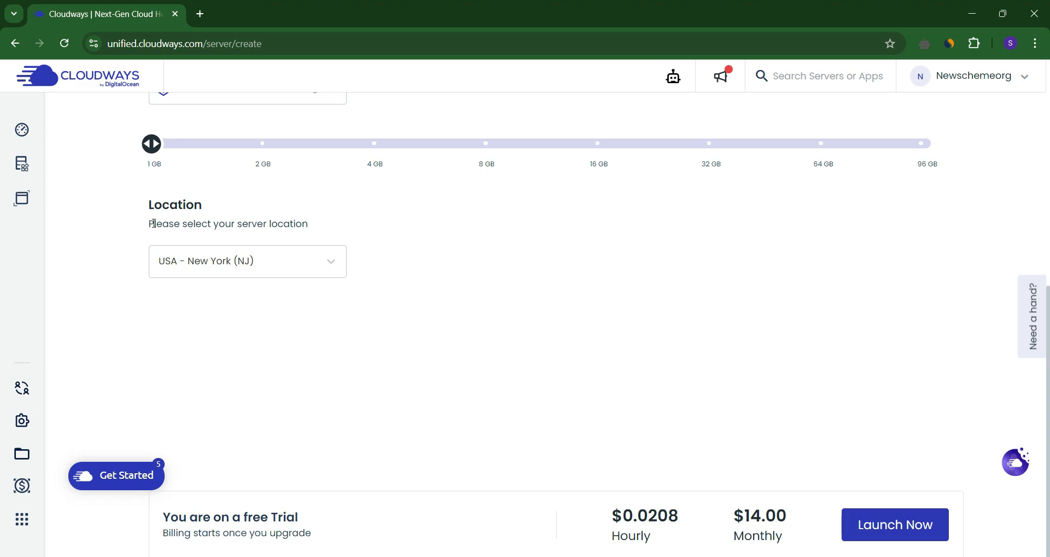
drag(153, 223, 330, 229)
click(330, 227)
click(268, 271)
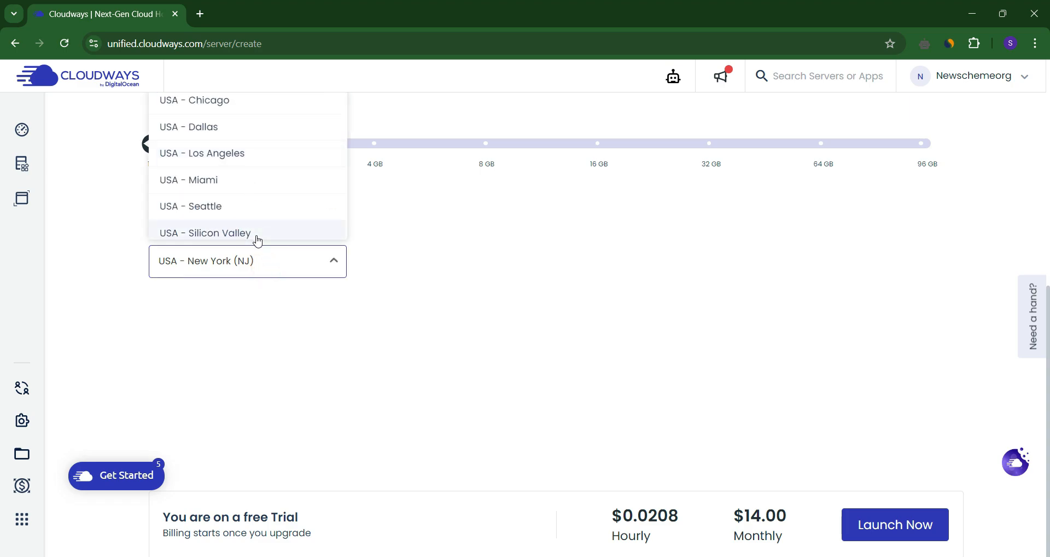
scroll(262, 307, up, 3)
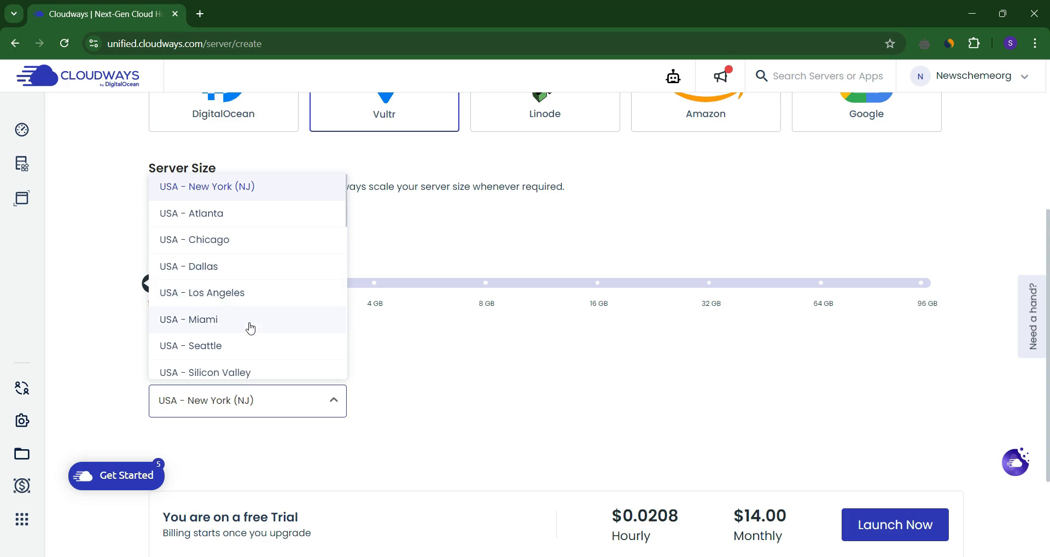
scroll(250, 326, down, 1)
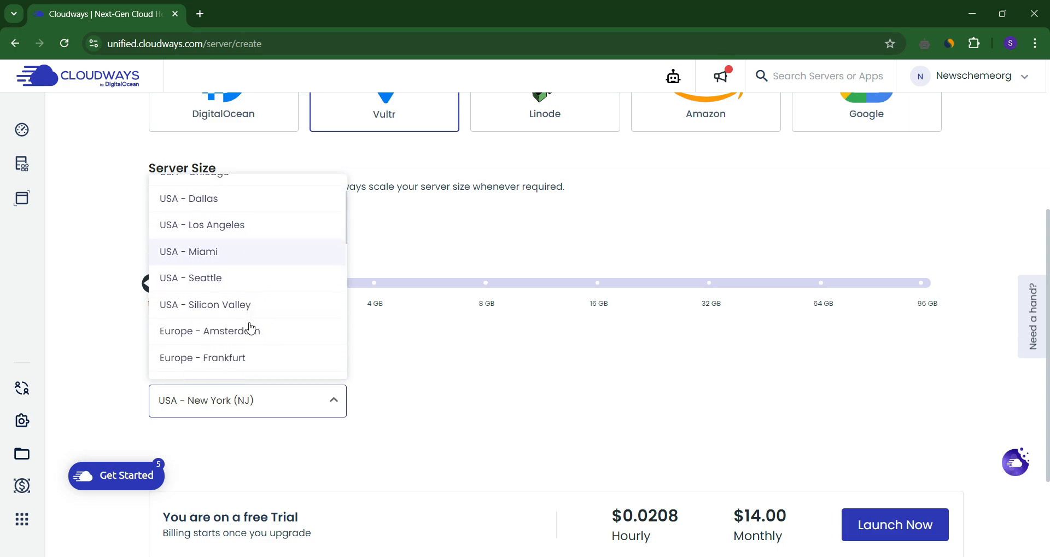
scroll(250, 327, down, 2)
scroll(250, 327, down, 3)
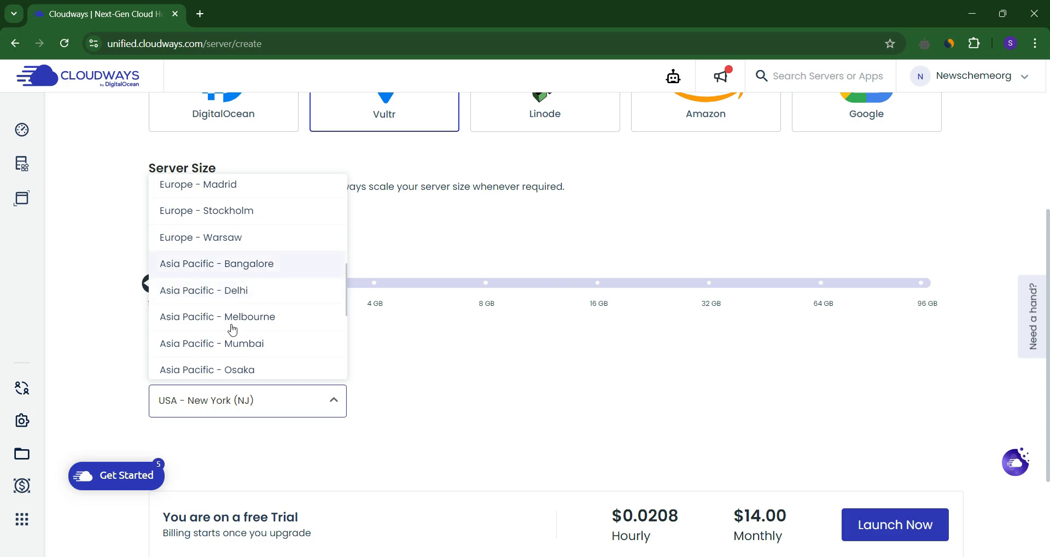
click(247, 290)
scroll(238, 355, down, 1)
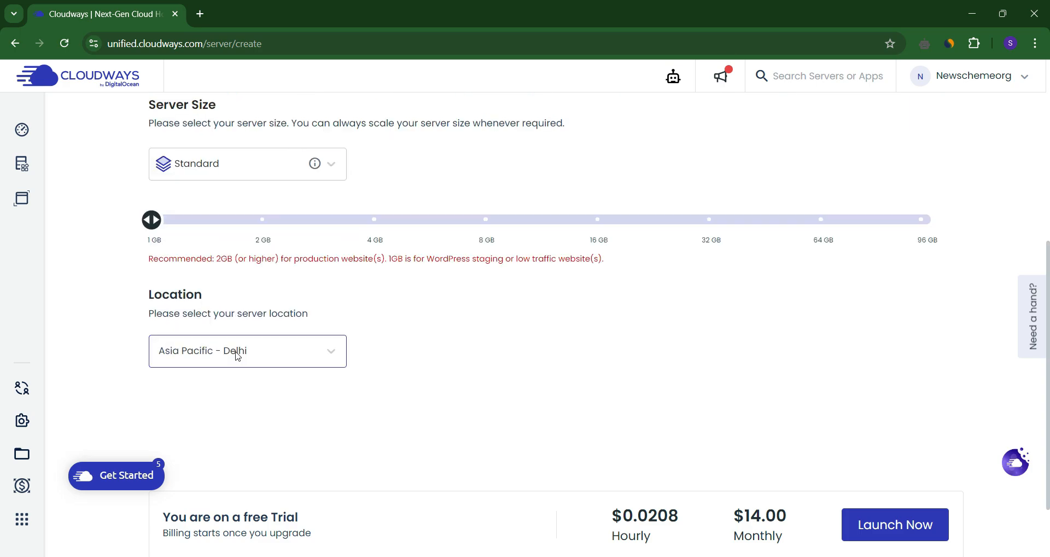
Step: Set the server location to Asia Pacific - Bangalore and launch the server
click(238, 356)
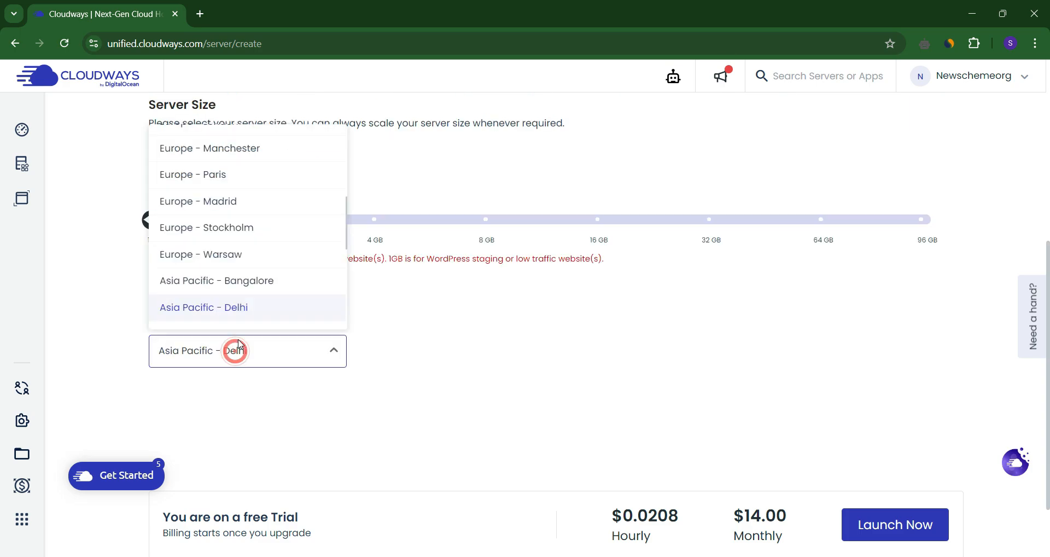
scroll(247, 204, up, 3)
scroll(250, 203, up, 1)
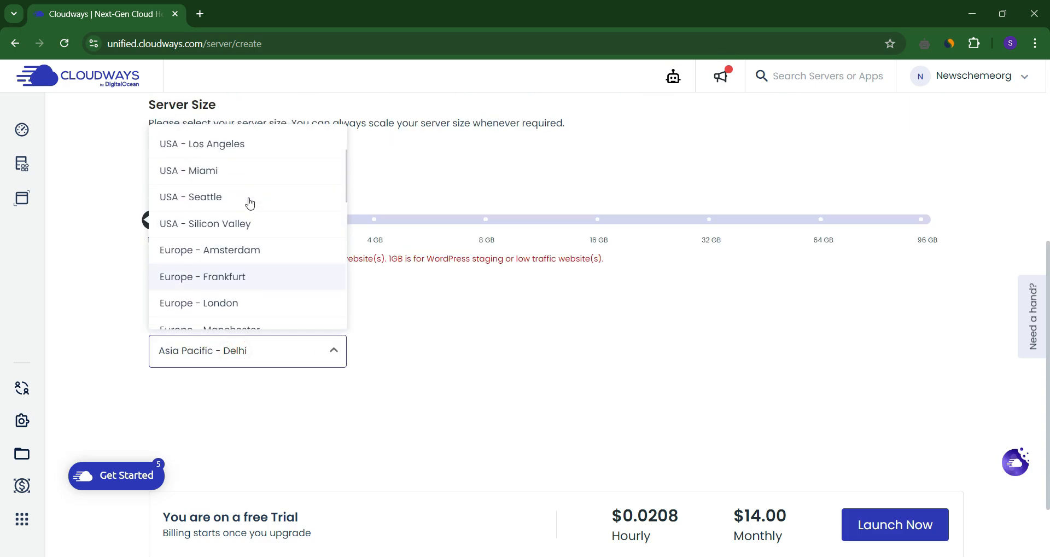
click(255, 381)
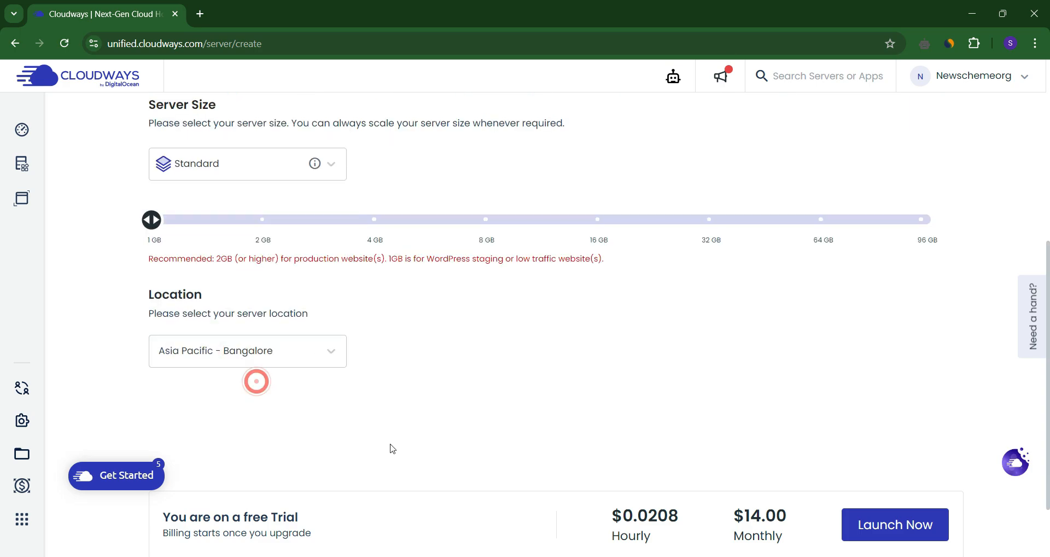
scroll(392, 449, down, 2)
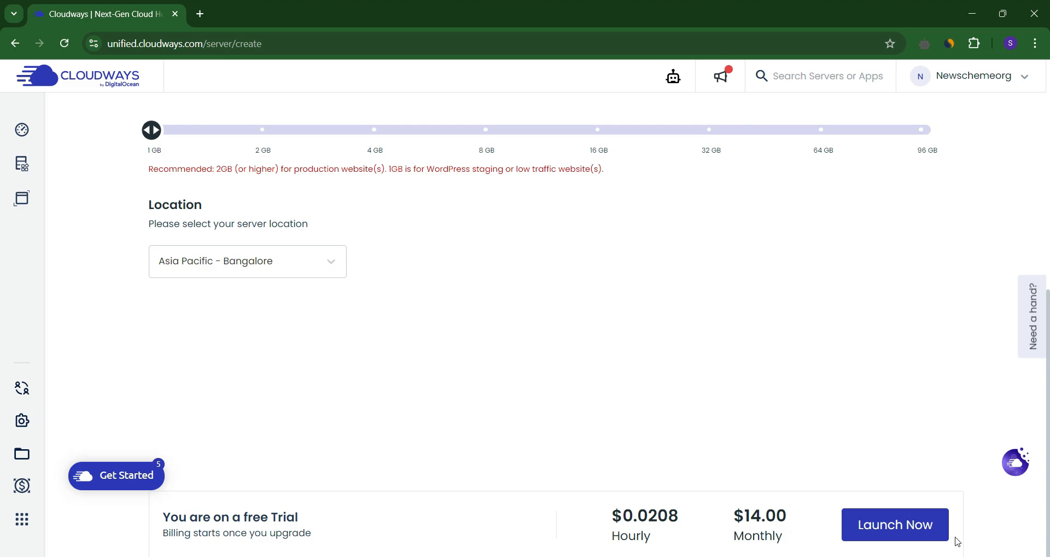
click(884, 530)
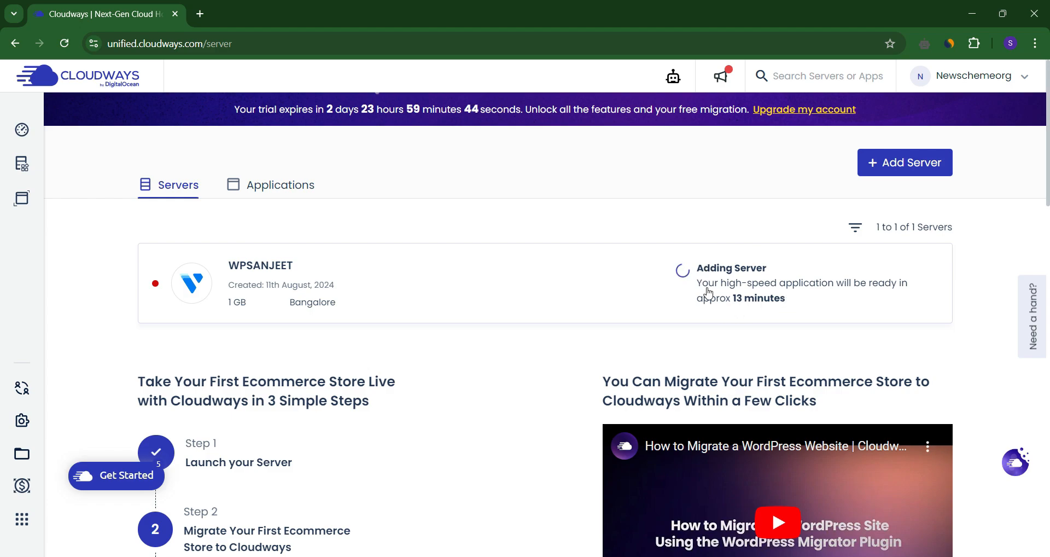
Step: Check the new server's setup status and the remaining free trial time on the server list
scroll(379, 344, down, 4)
scroll(380, 345, up, 4)
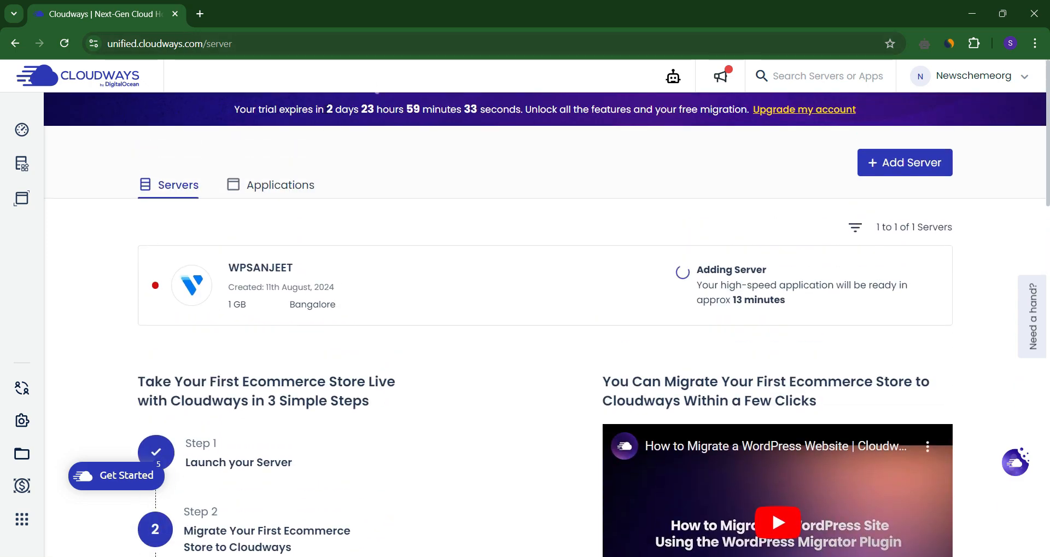
drag(325, 109, 477, 109)
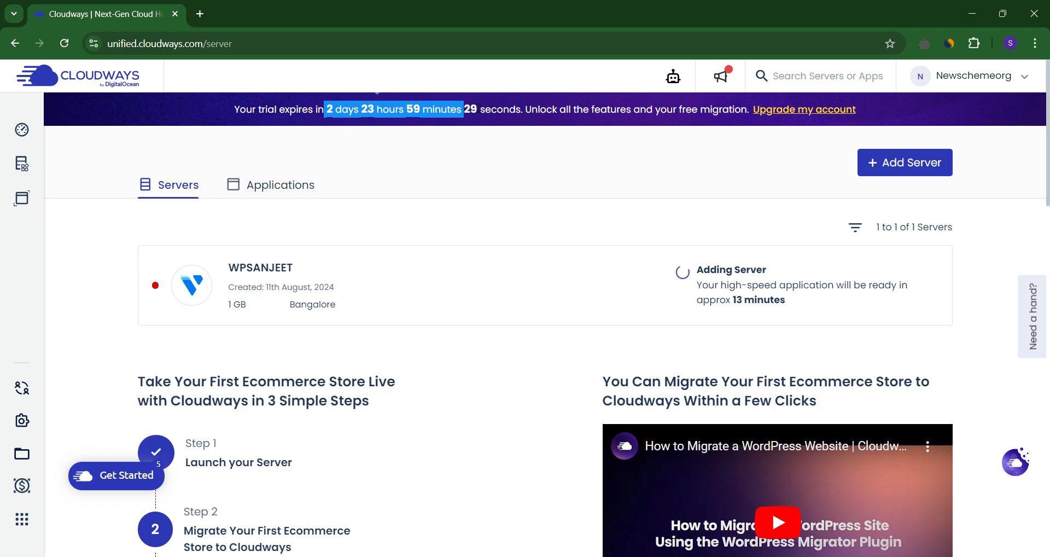
scroll(430, 263, down, 1)
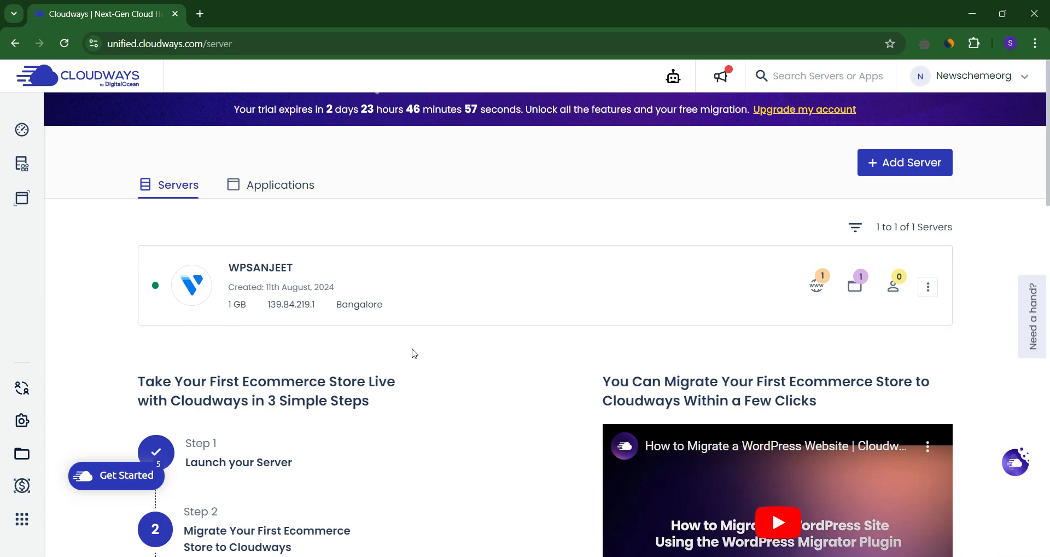
scroll(413, 353, down, 1)
scroll(414, 353, down, 1)
scroll(413, 353, up, 2)
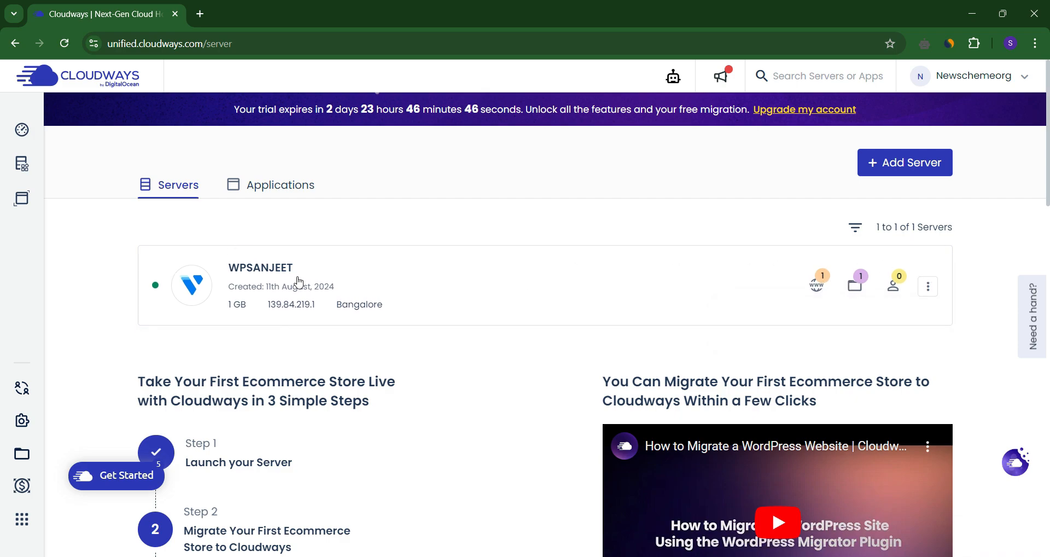
Step: Open the newly launched Vultr server and review its master credentials
click(353, 281)
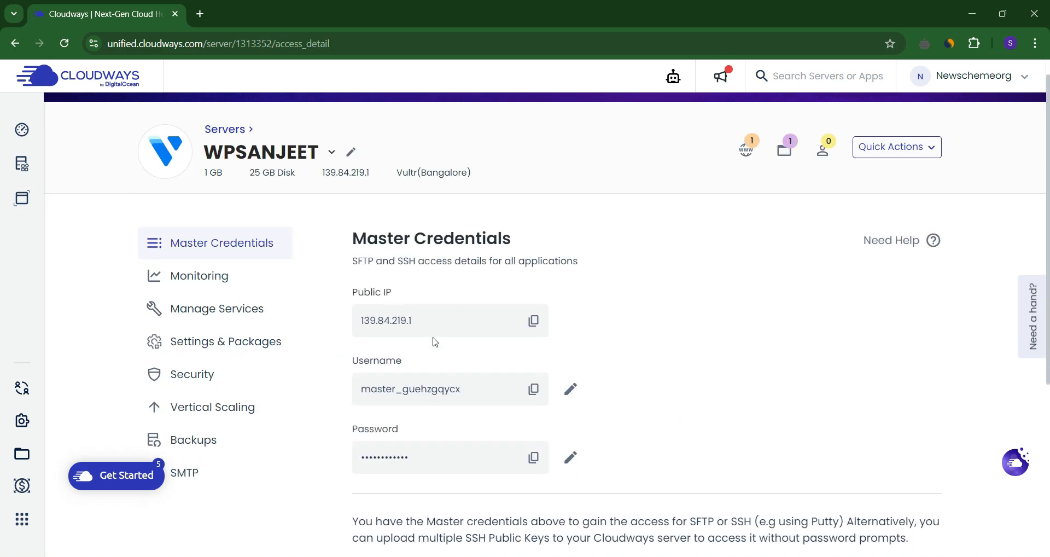
scroll(432, 382, down, 2)
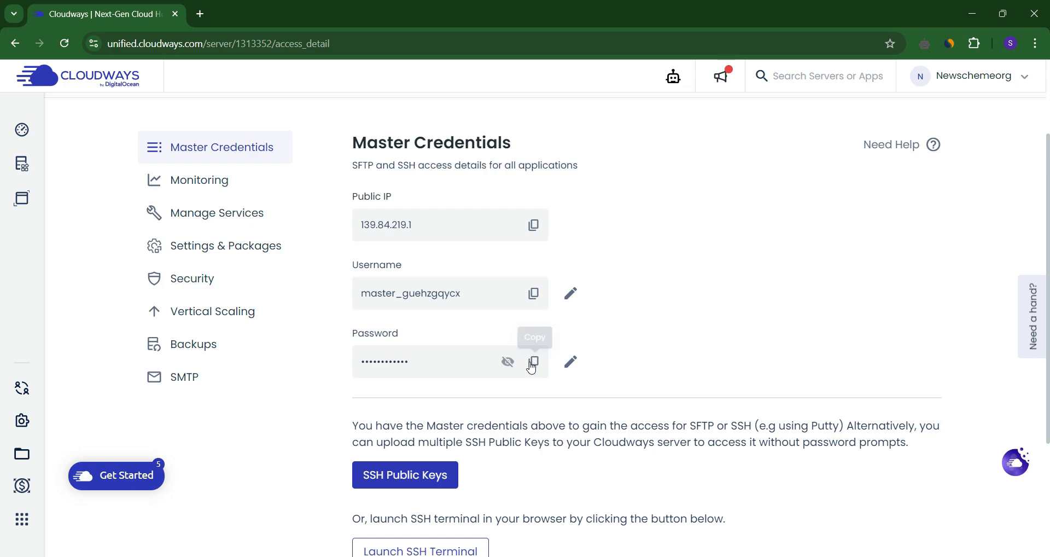
scroll(487, 375, up, 2)
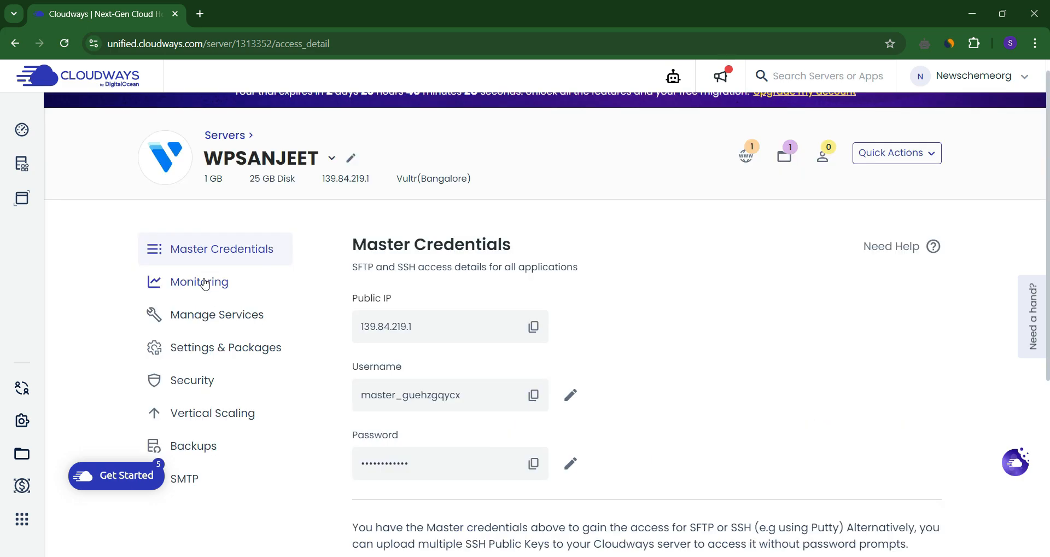
Step: Examine the server's monitoring summary for RAM, CPU and disk usage
click(199, 284)
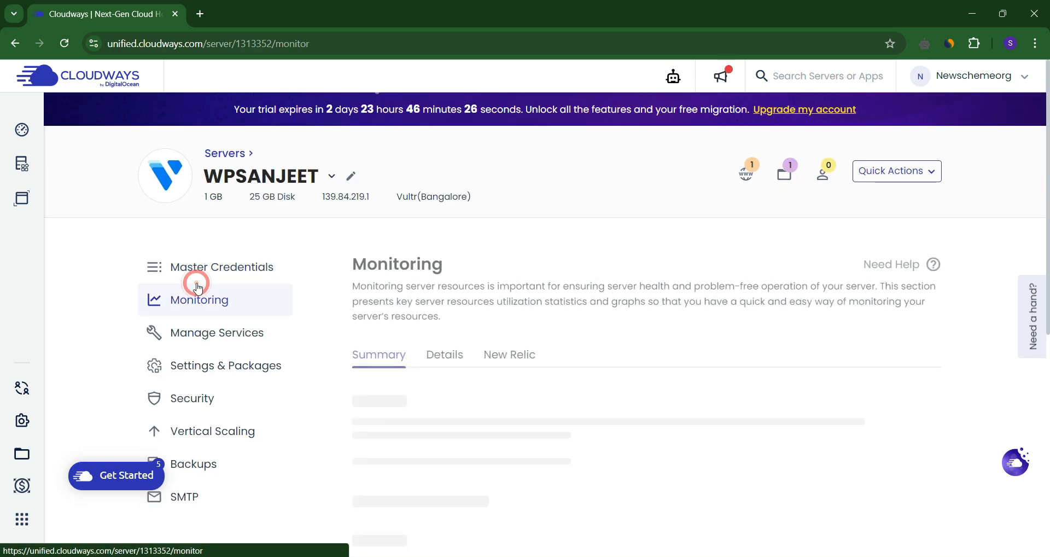
scroll(405, 346, down, 1)
scroll(421, 410, down, 1)
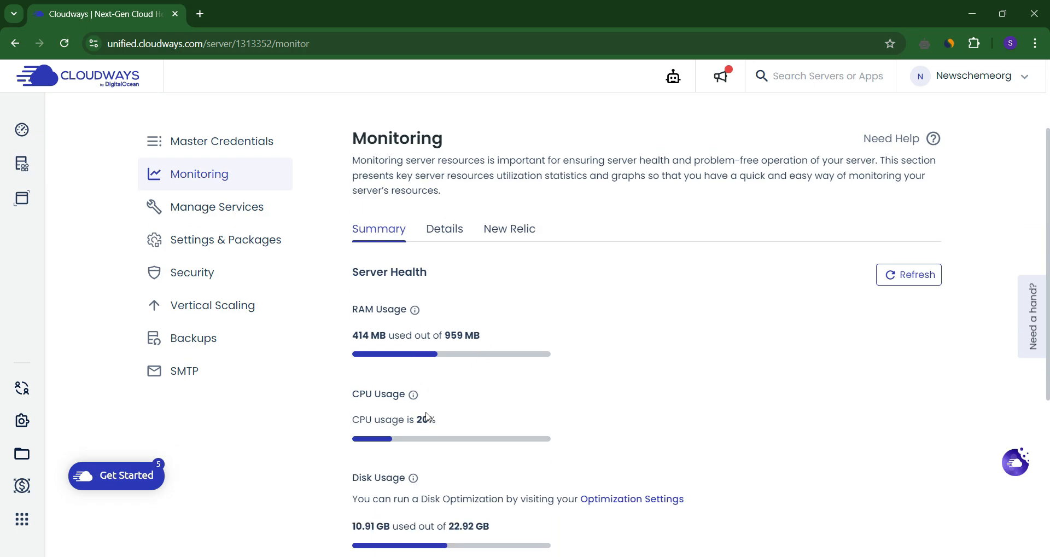
scroll(427, 417, down, 2)
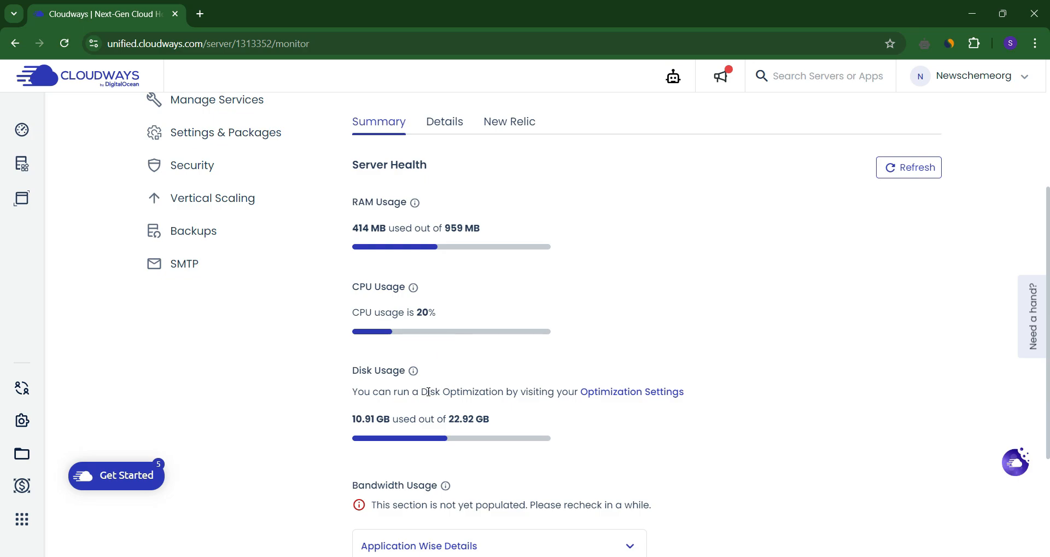
scroll(429, 392, down, 1)
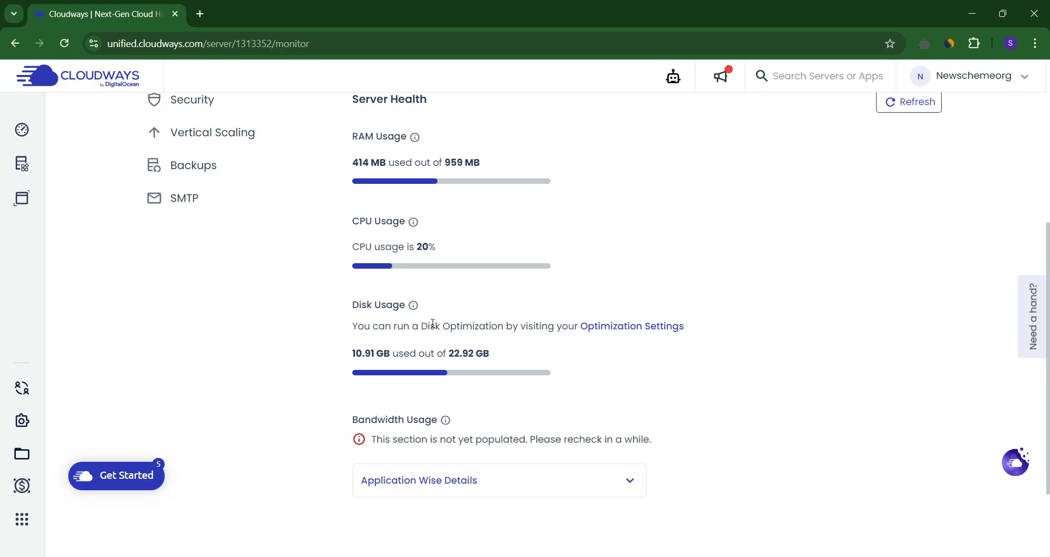
drag(454, 353, 506, 355)
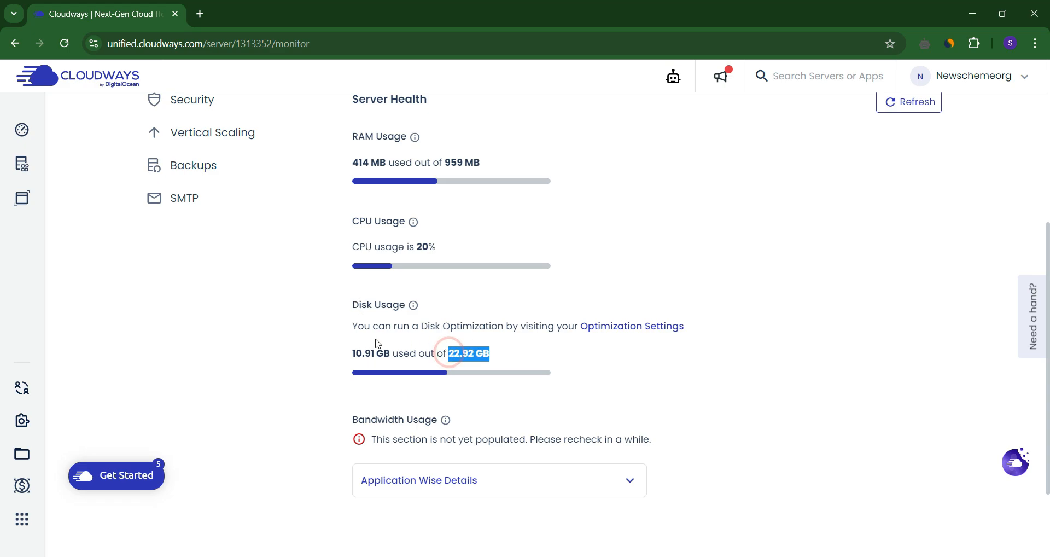
drag(353, 353, 393, 354)
scroll(372, 328, up, 2)
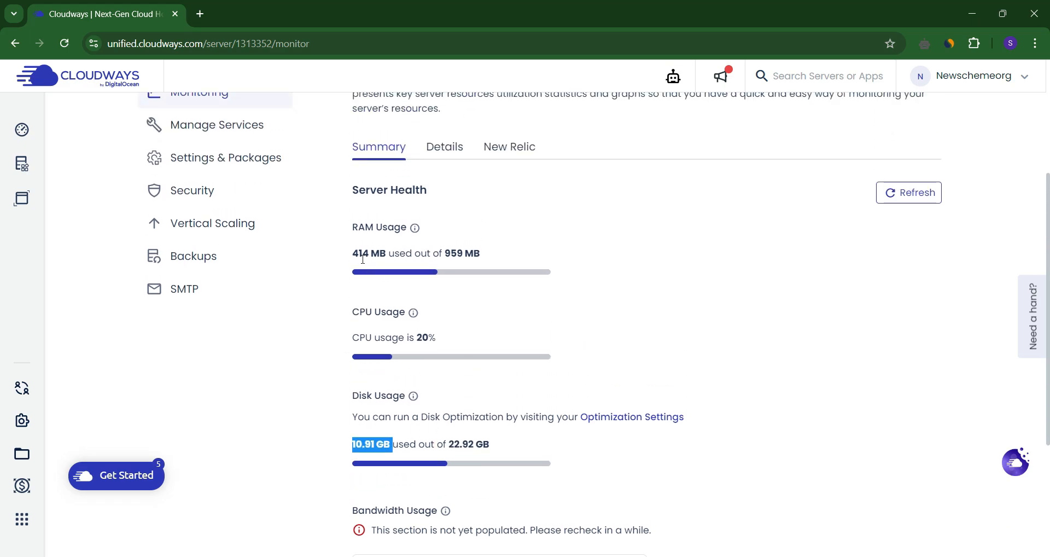
drag(352, 285, 506, 288)
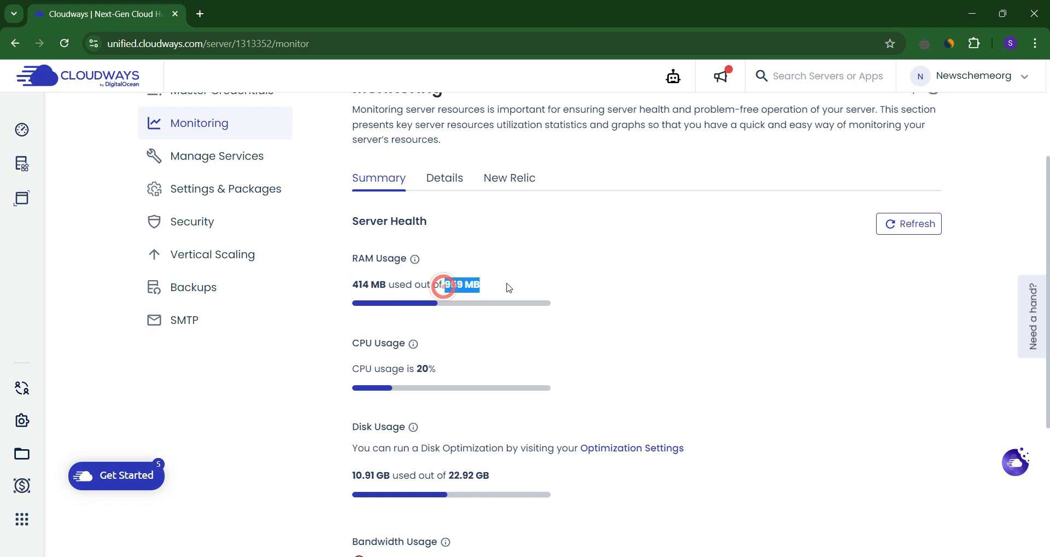
drag(353, 345, 421, 355)
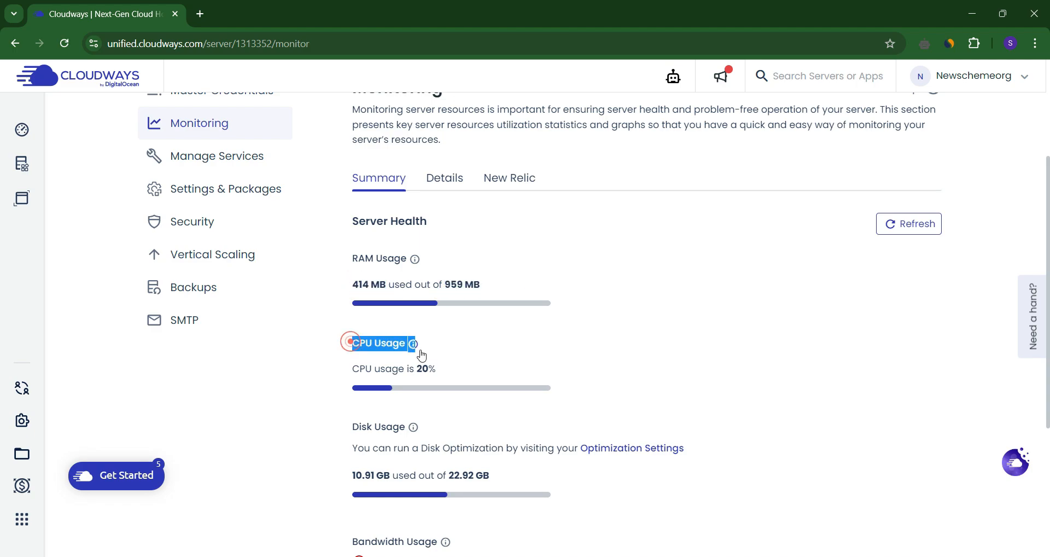
scroll(213, 286, up, 2)
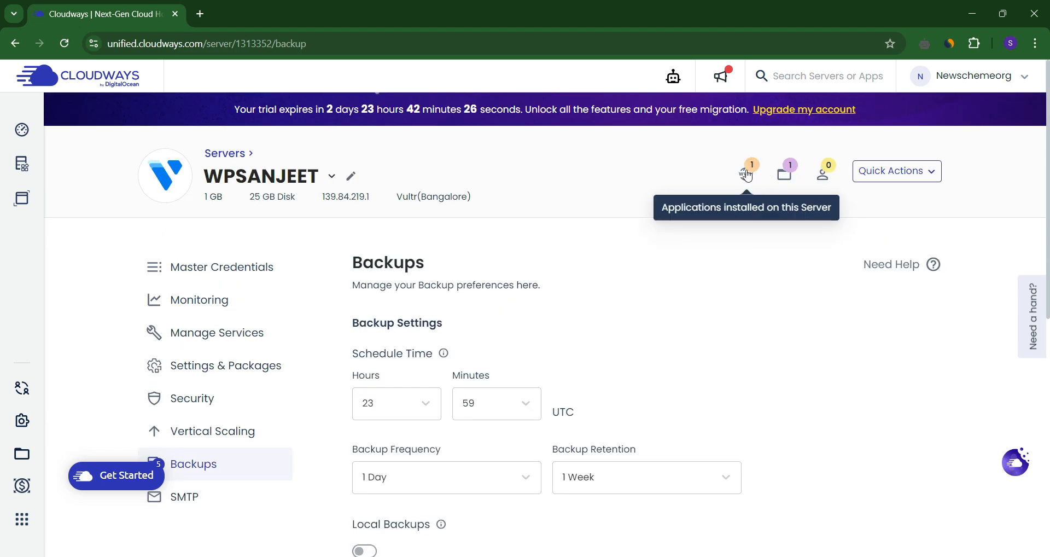
Step: Open the WordPress application installed on this server and look over its access details
click(749, 173)
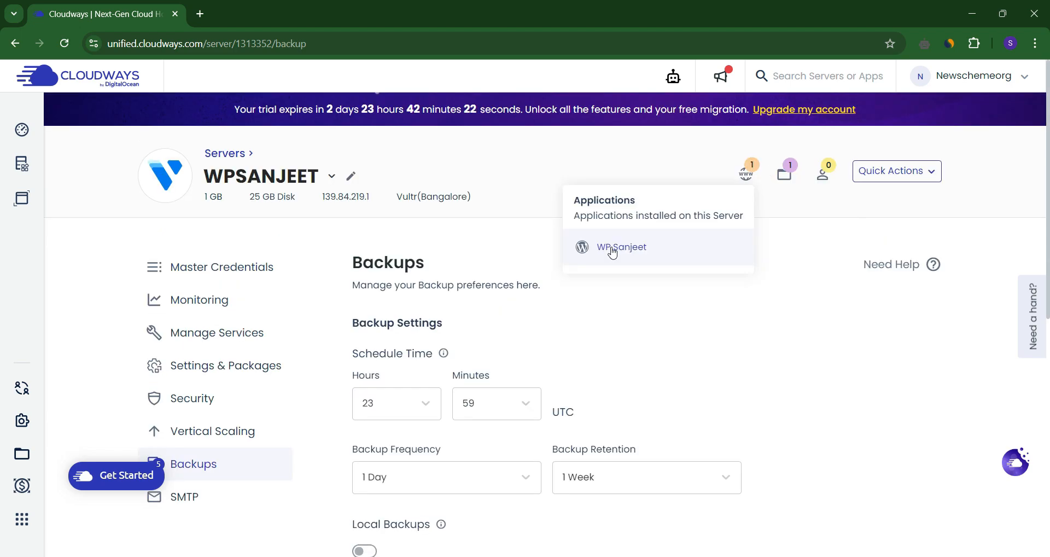
click(624, 247)
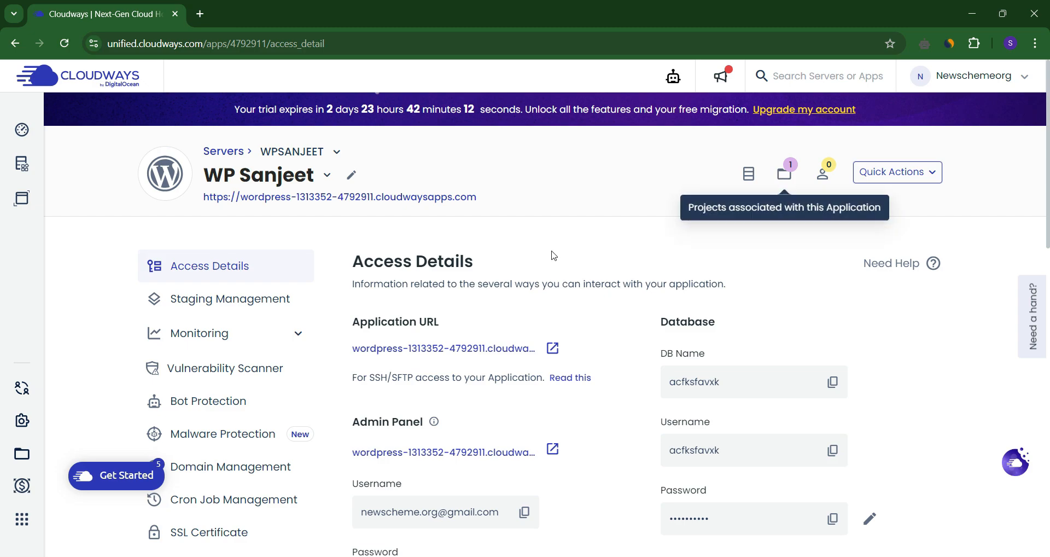
scroll(304, 298, down, 1)
scroll(300, 300, up, 1)
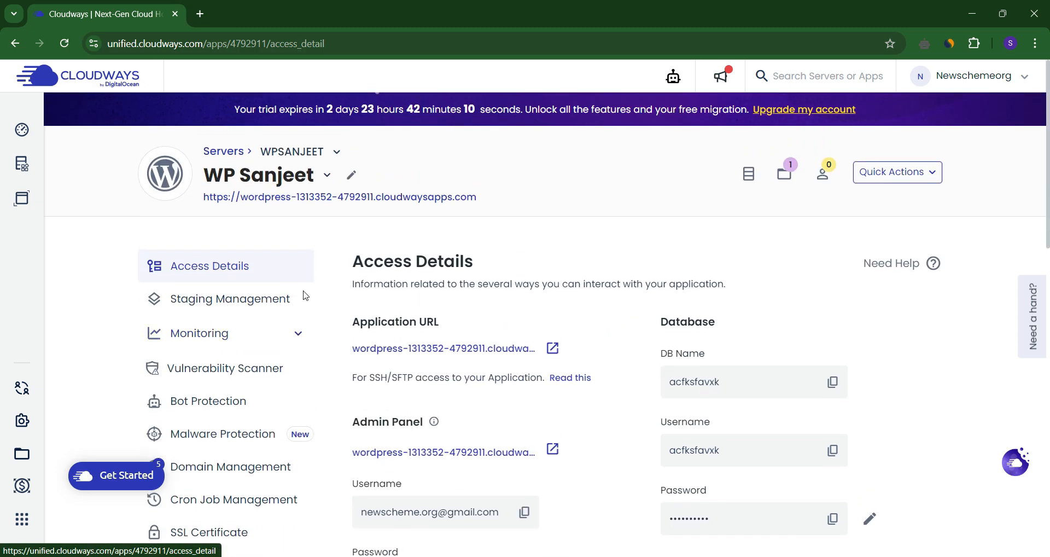
Step: Review the application URL and admin panel access details, and open the application URL in a new tab
scroll(403, 316, down, 1)
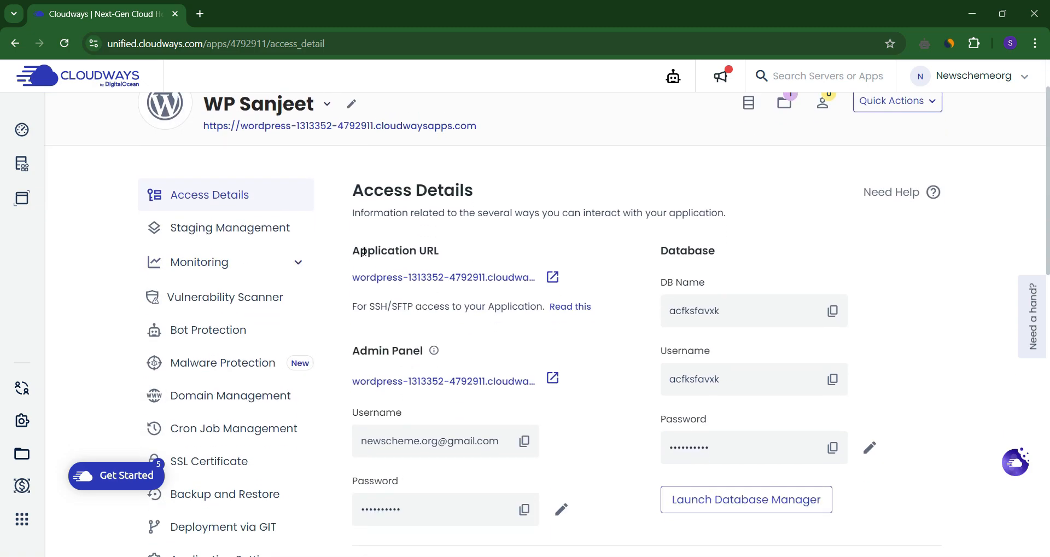
drag(355, 251, 453, 257)
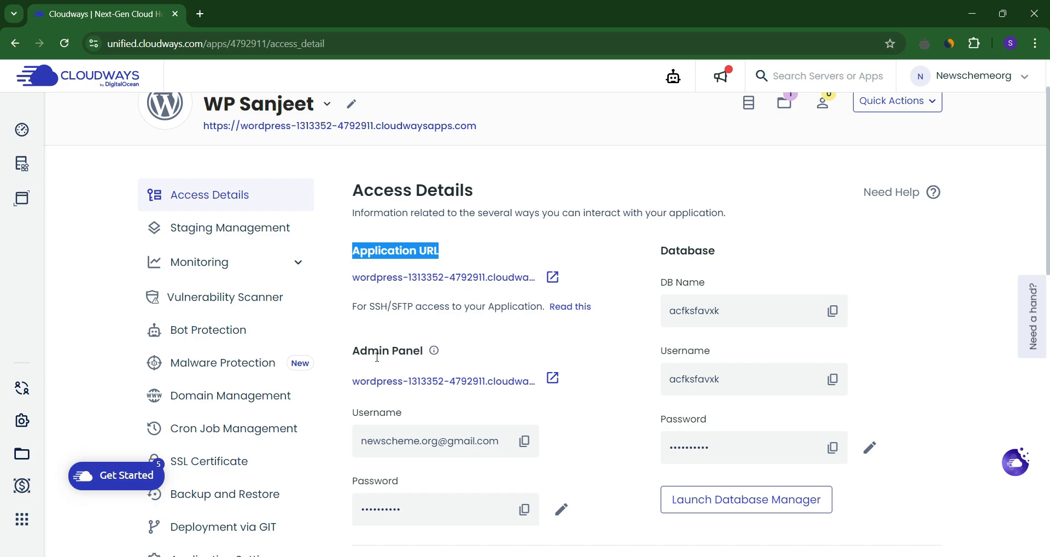
scroll(426, 412, down, 1)
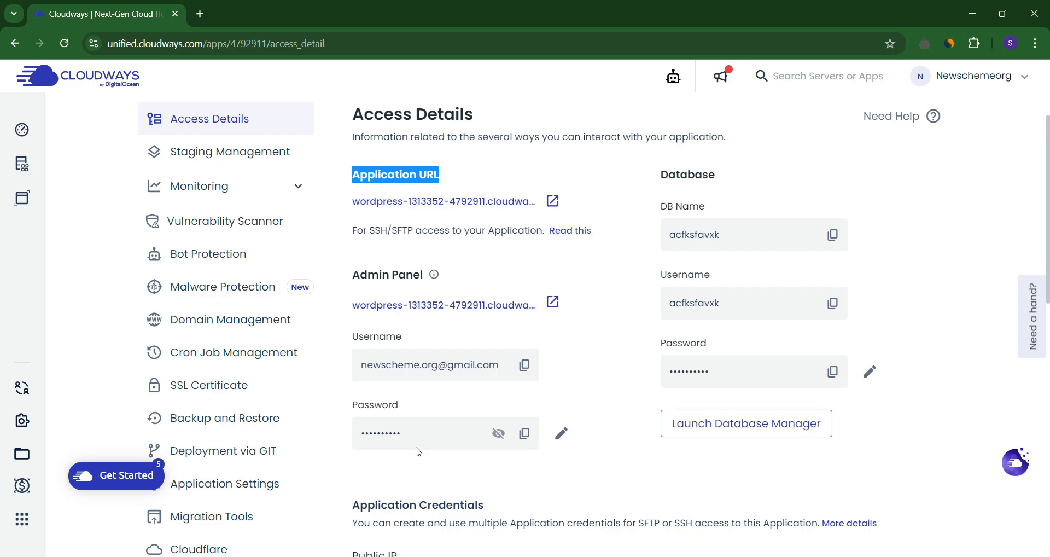
scroll(418, 451, up, 1)
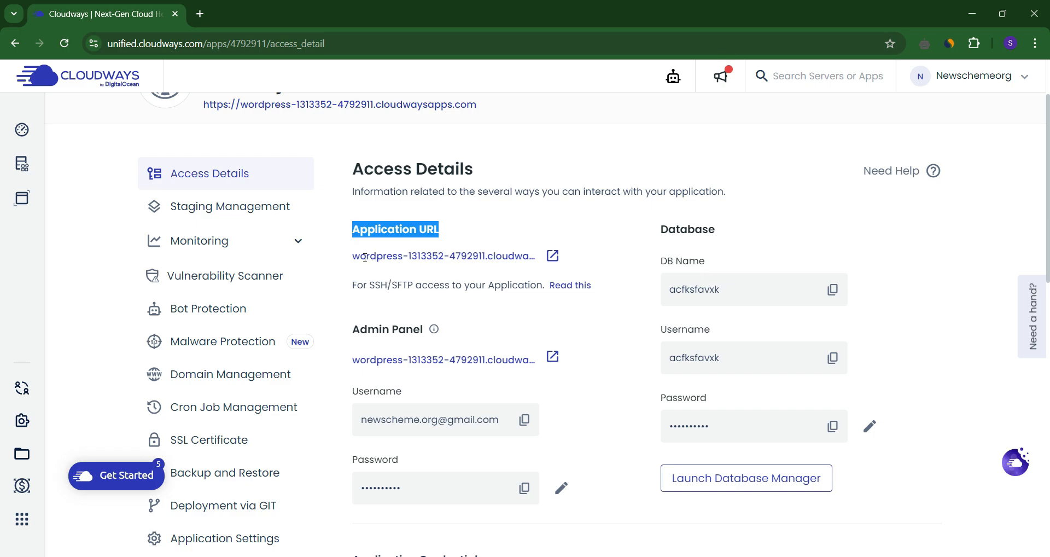
drag(355, 257, 510, 266)
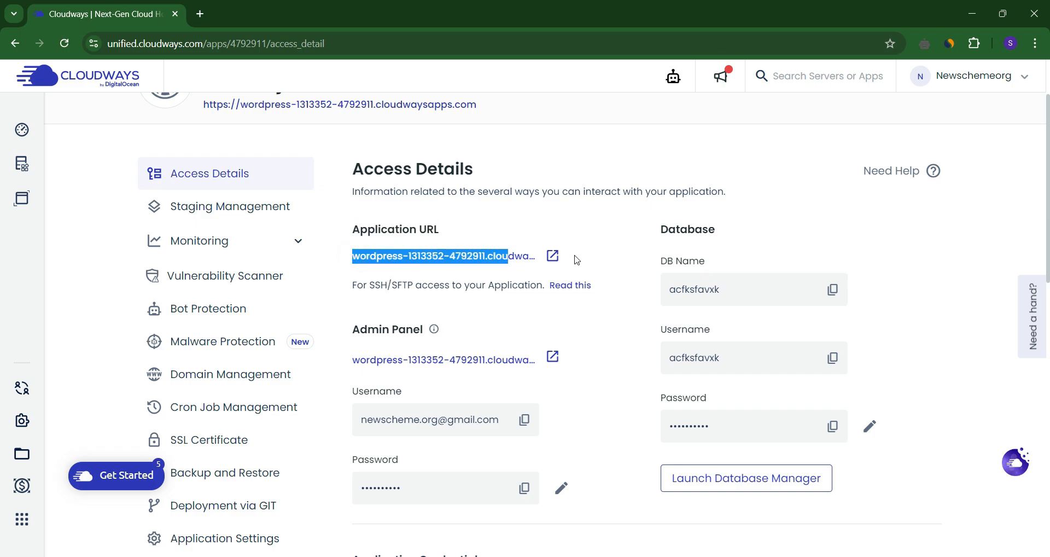
click(553, 256)
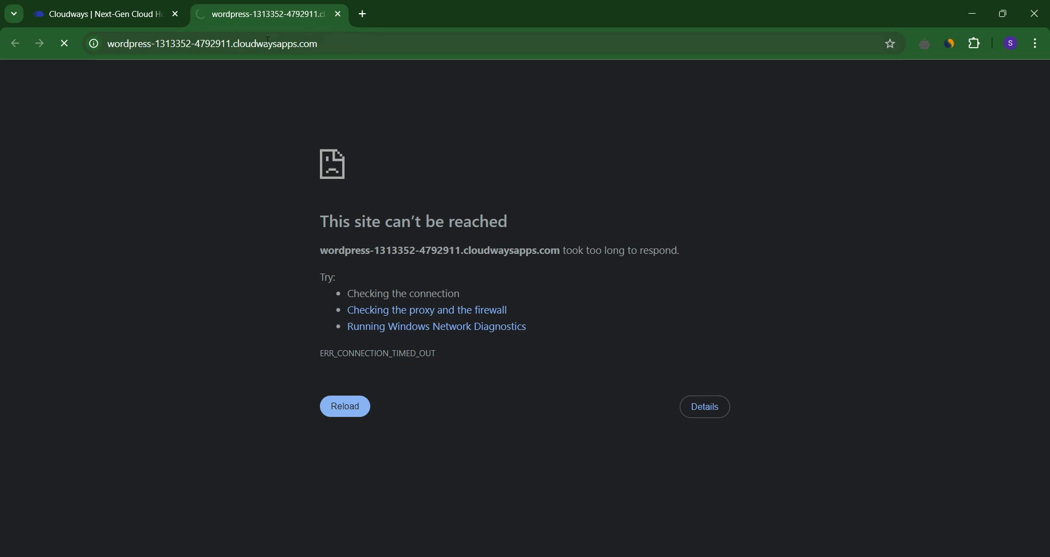
Step: Try to load the WordPress application URL wordpress-1313352-4792911.cloudwaysapps.com again
click(120, 7)
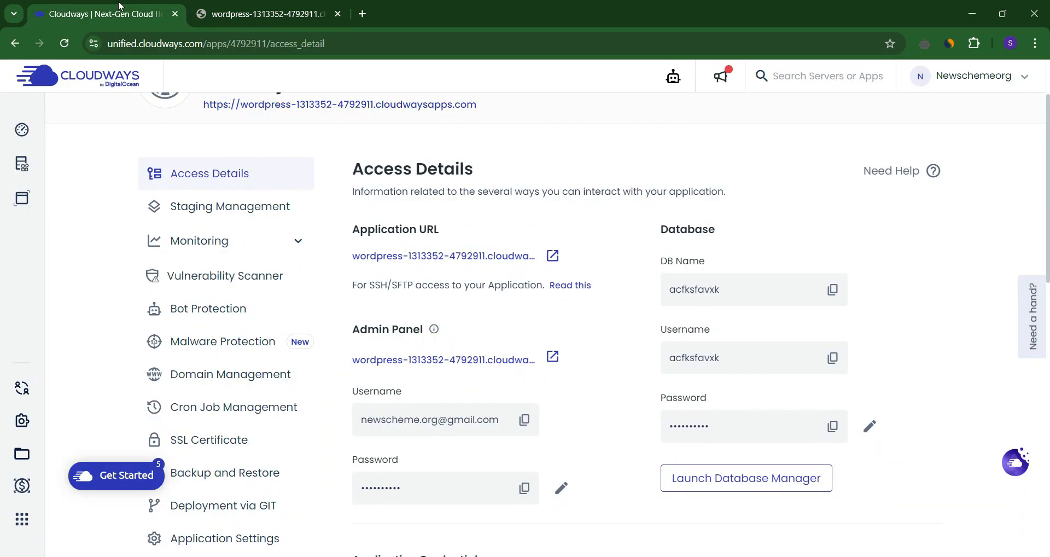
scroll(243, 266, up, 2)
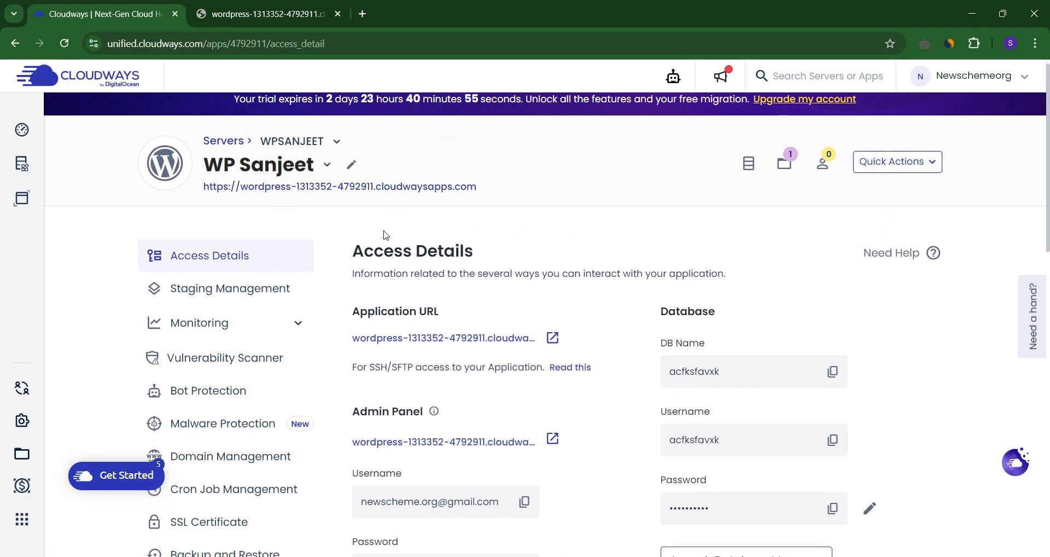
click(274, 7)
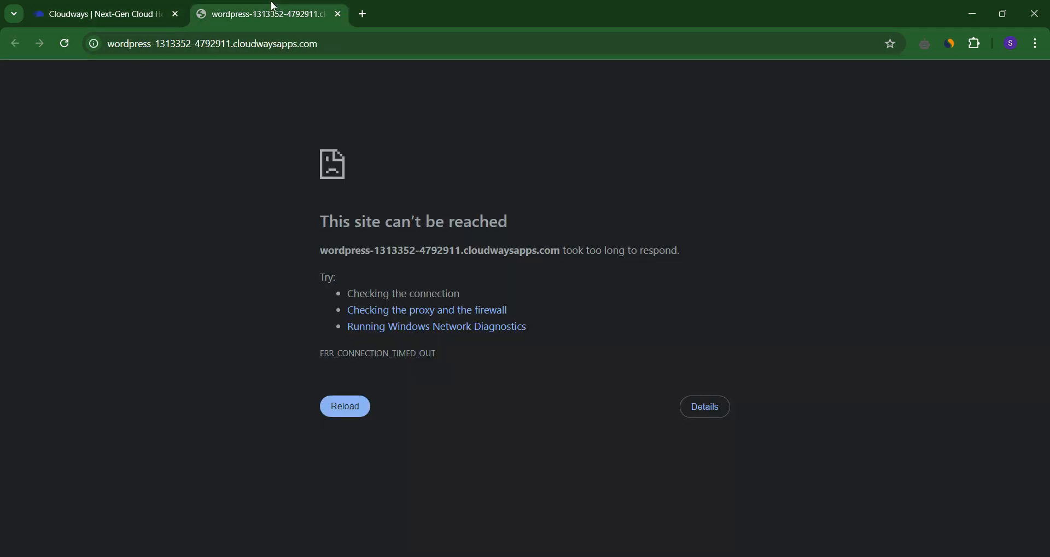
click(146, 5)
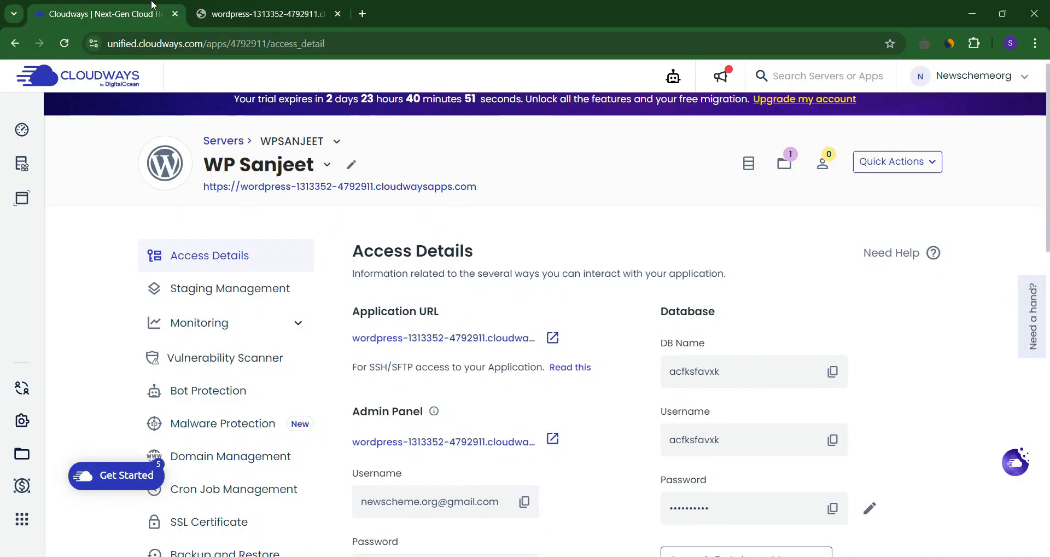
click(277, 14)
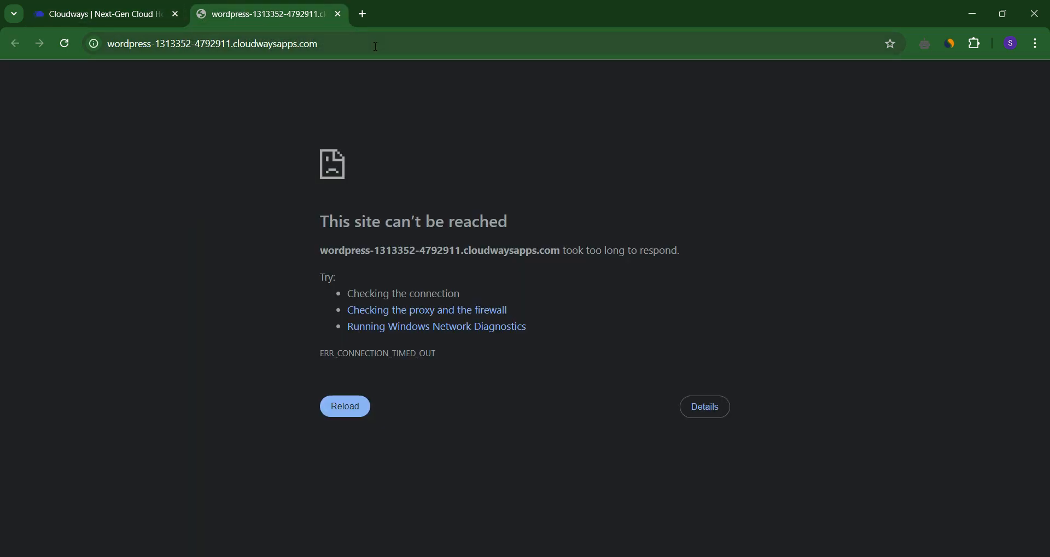
click(354, 42)
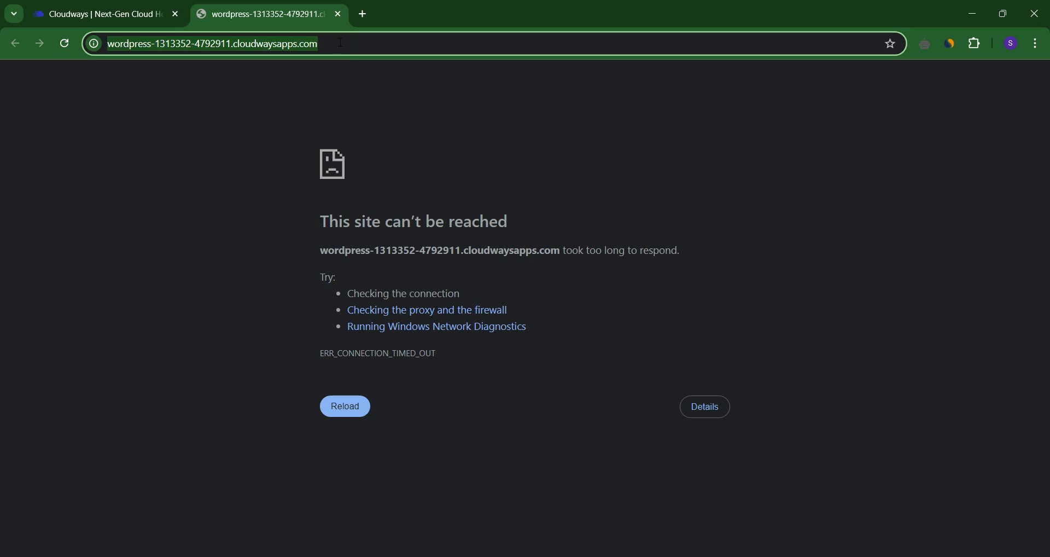
key(Return)
click(127, 12)
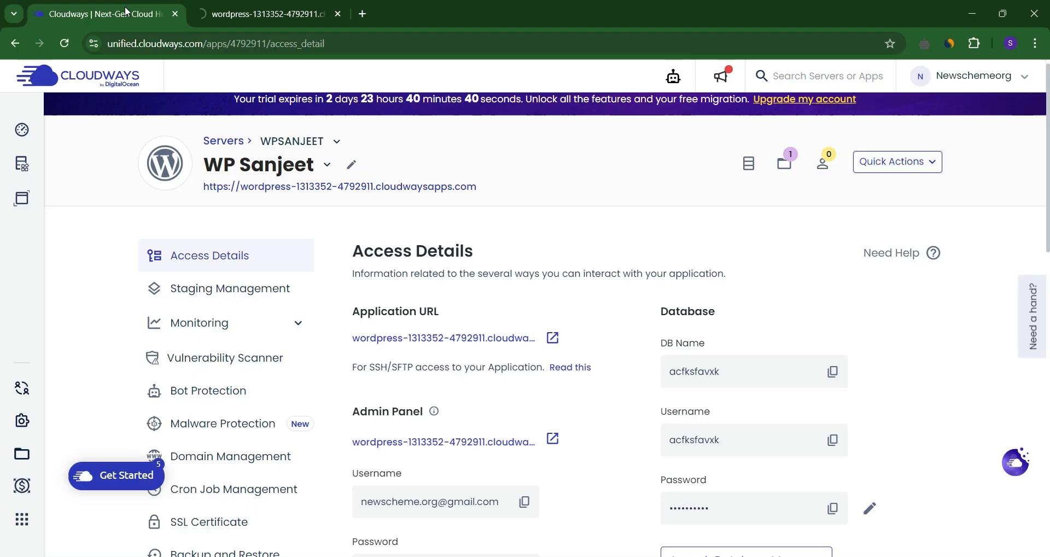
click(250, 2)
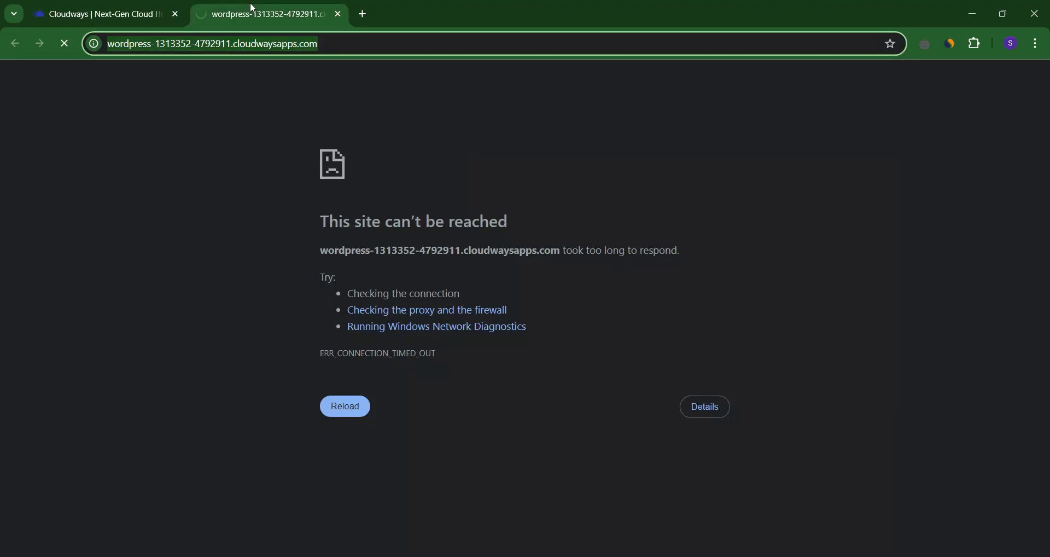
Step: Connect Urban VPN to Australia and reload the WordPress application's site
click(364, 15)
click(925, 44)
click(830, 182)
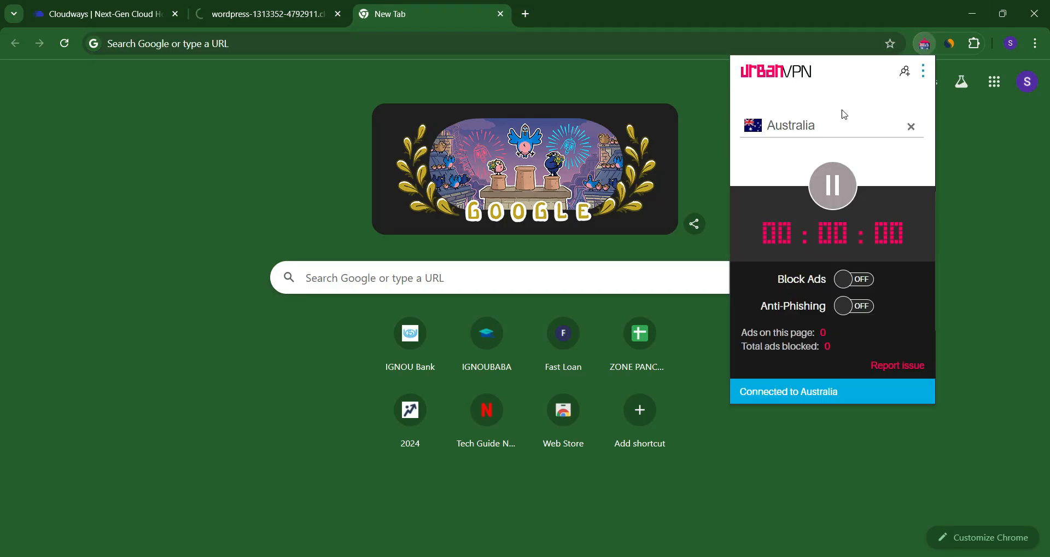
click(300, 7)
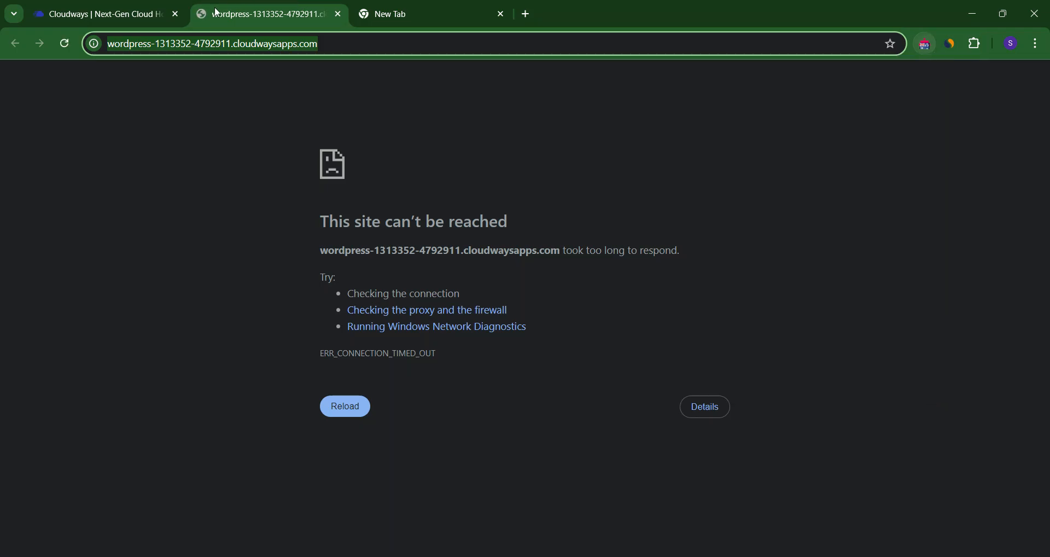
click(64, 43)
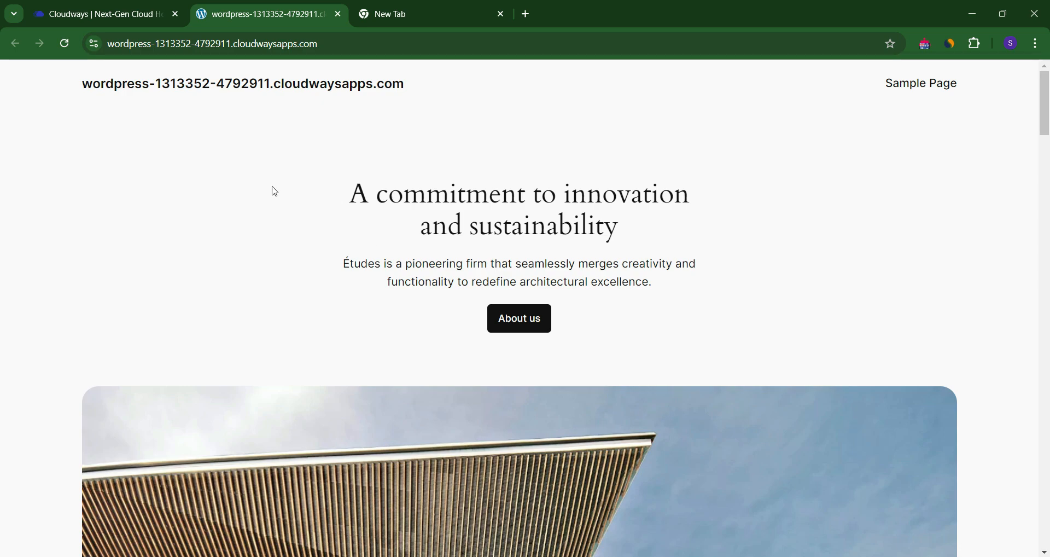
click(109, 7)
click(258, 7)
click(78, 7)
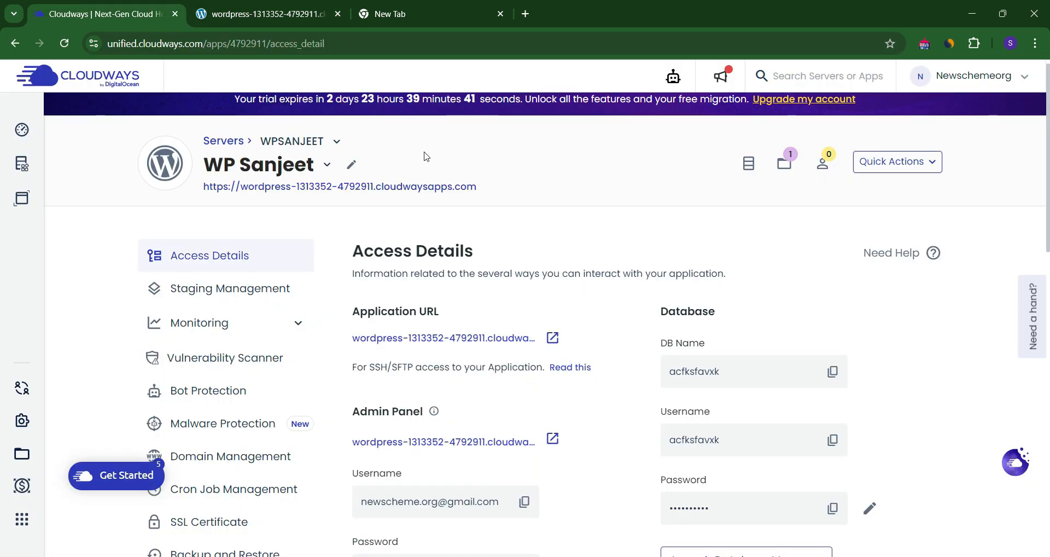
click(312, 7)
click(146, 2)
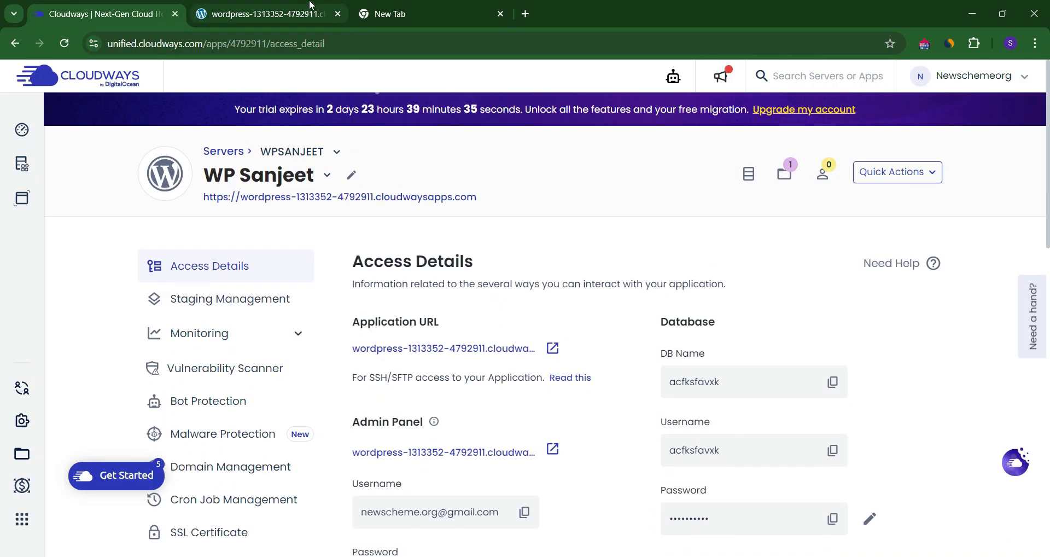
click(276, 4)
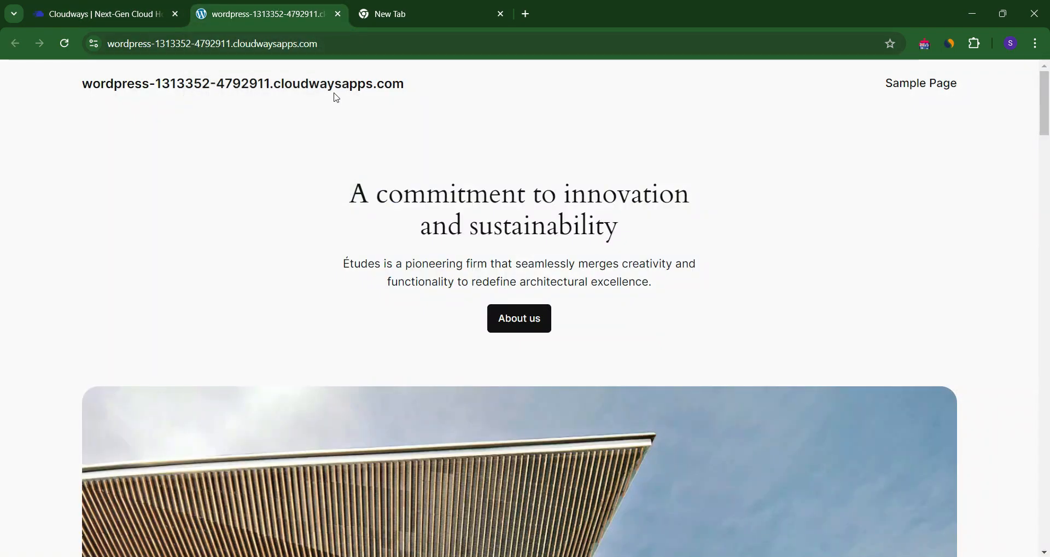
click(109, 5)
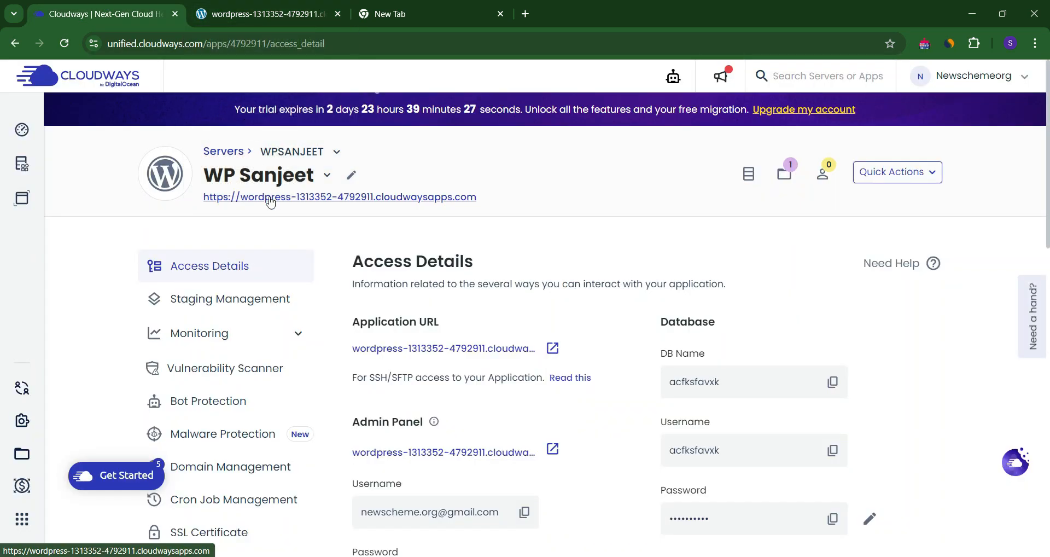
Step: Look through the new WordPress site's home page from the hero section to the resources section and back
click(235, 7)
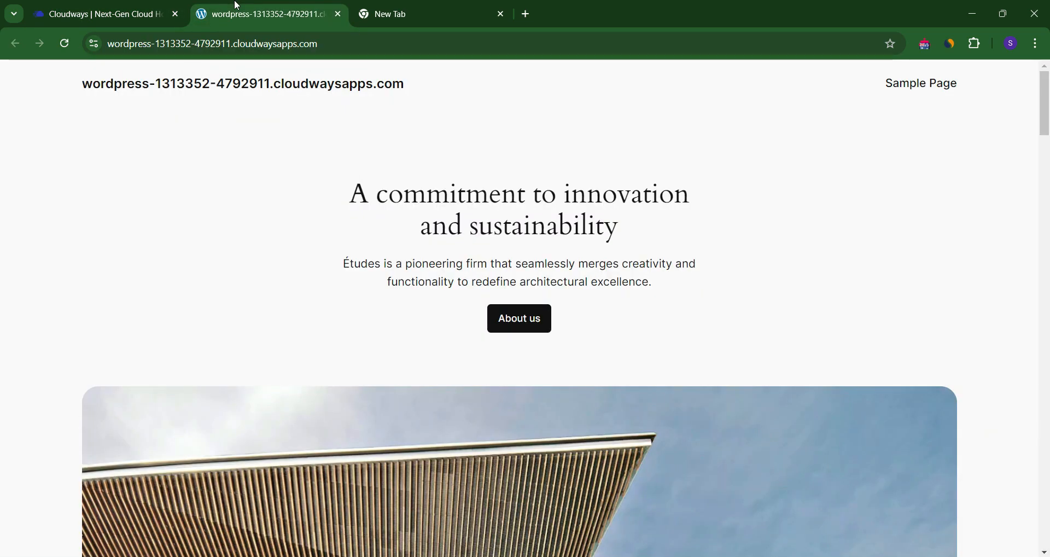
scroll(253, 341, down, 15)
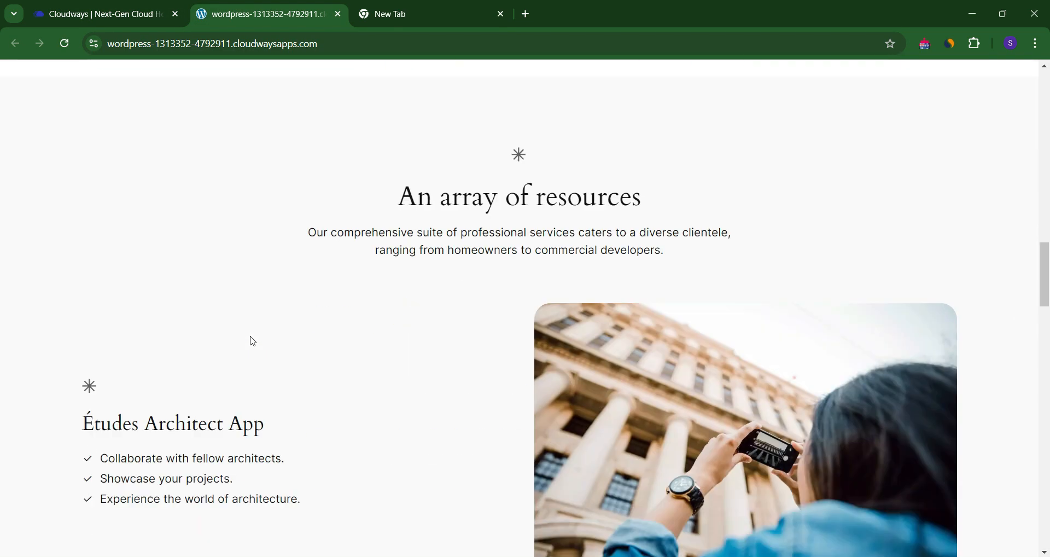
scroll(252, 341, up, 15)
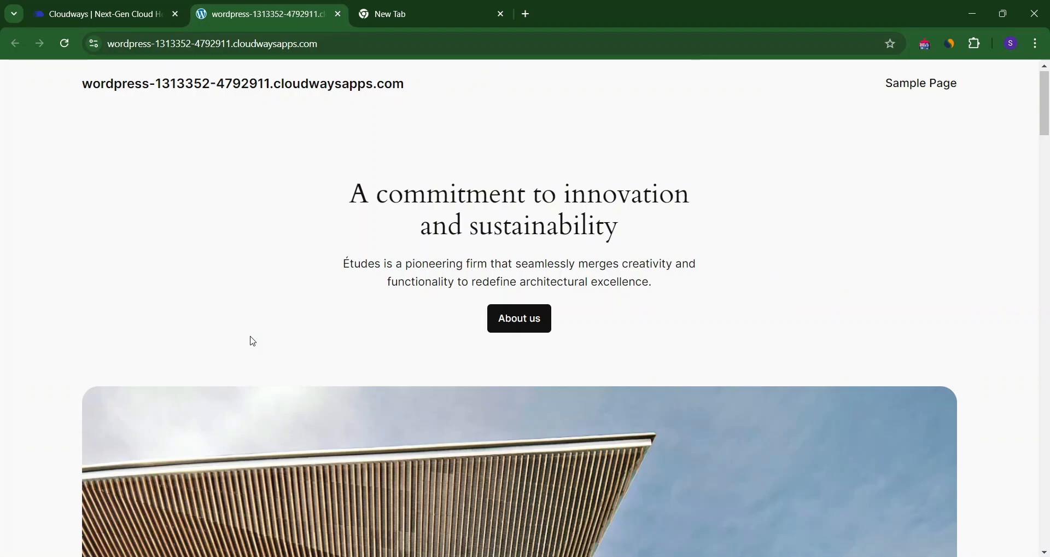
scroll(253, 341, down, 5)
scroll(252, 341, up, 5)
Step: Open ignouhelp.in in the empty browser tab and look over its home page
click(430, 12)
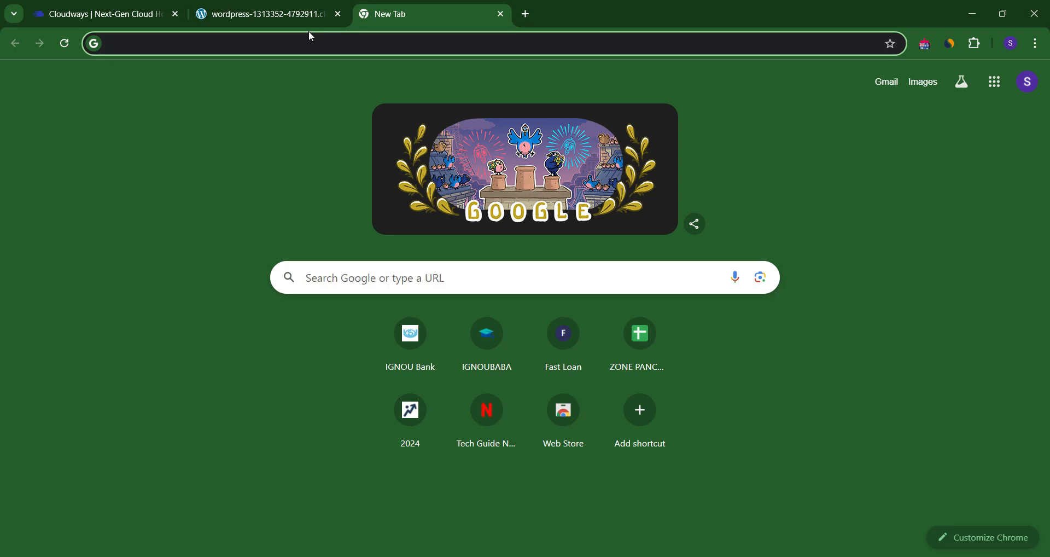
text(ignouhelp.in)
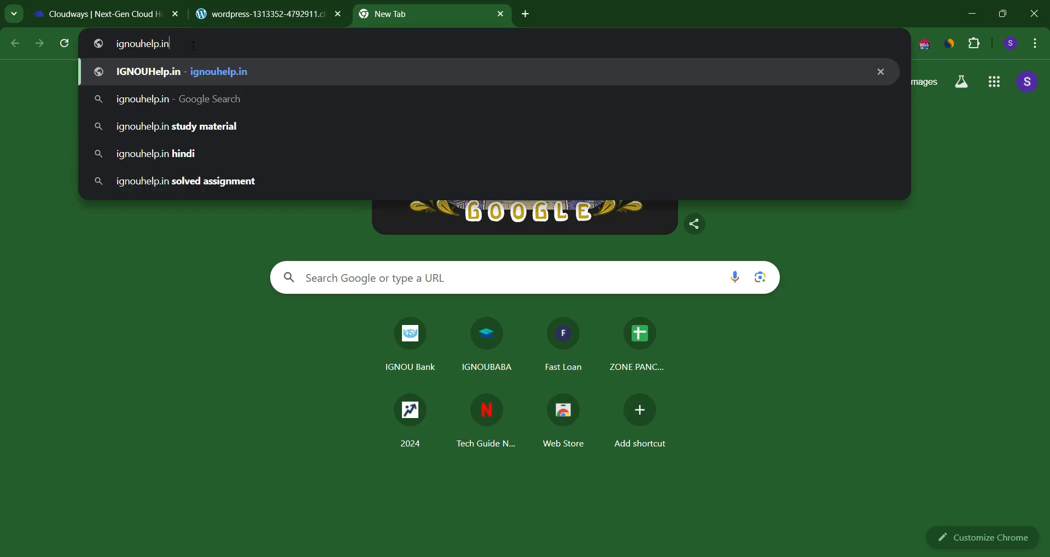
drag(192, 46, 115, 42)
key(Return)
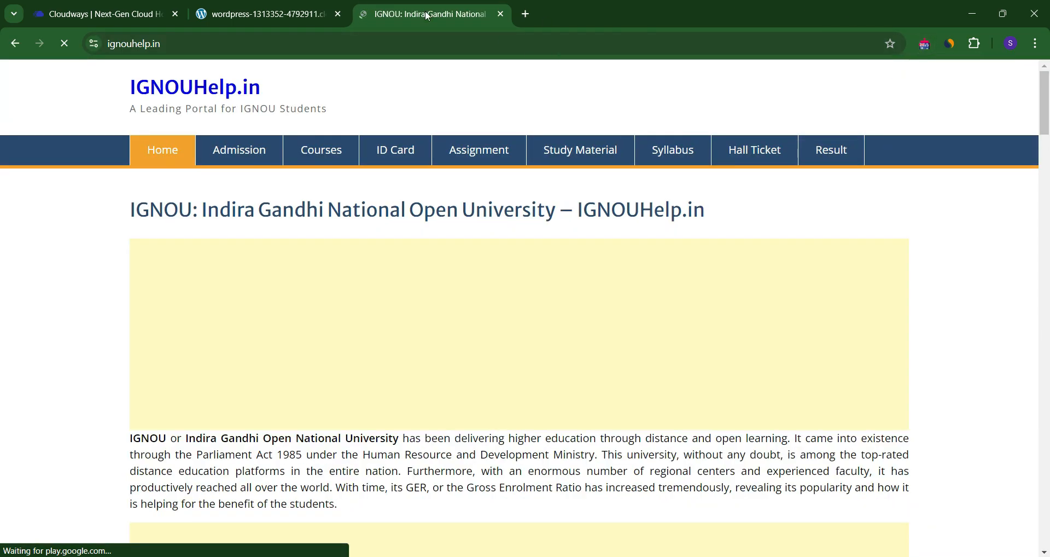
scroll(300, 306, down, 10)
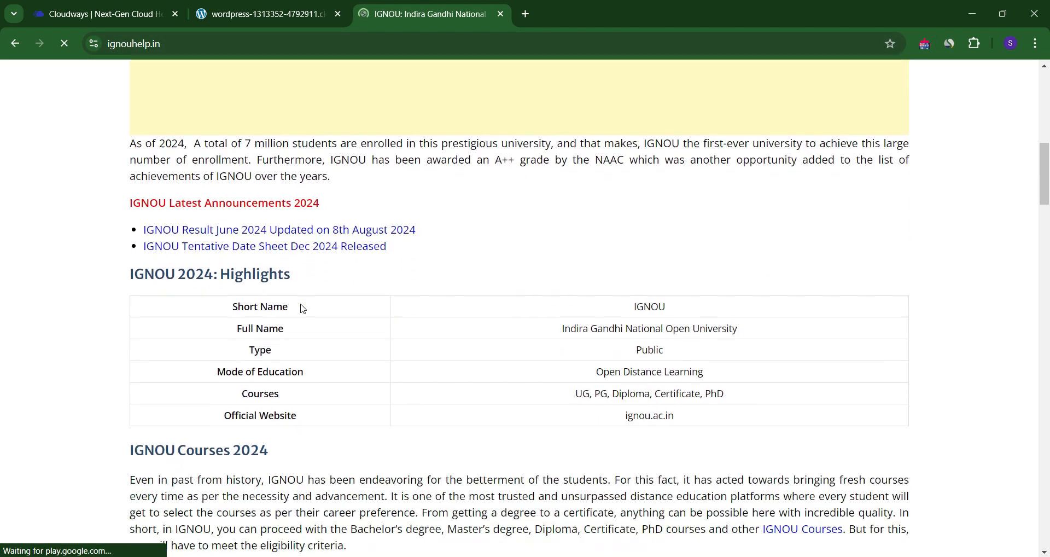
scroll(300, 306, up, 5)
scroll(303, 309, up, 5)
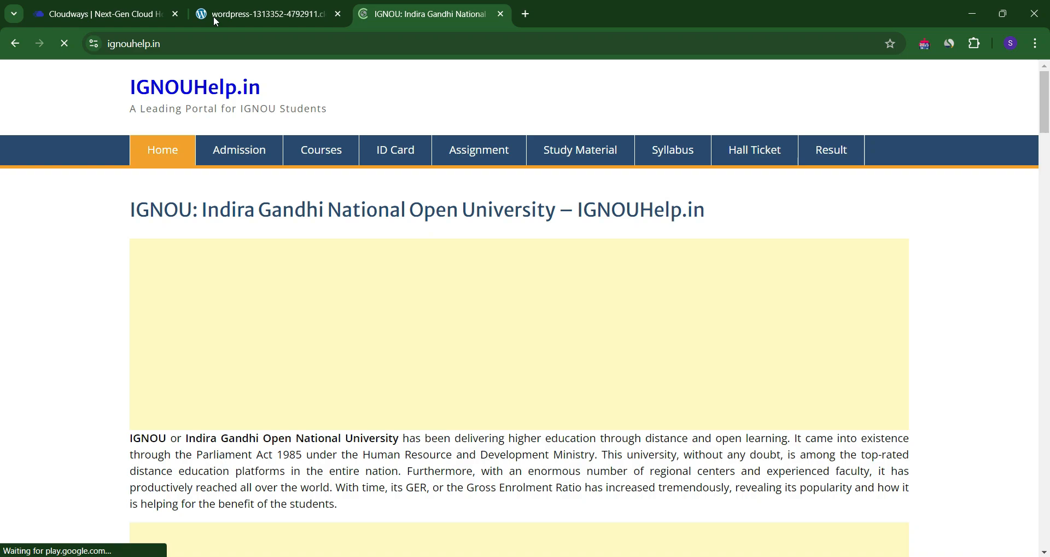
click(183, 43)
key(ctrl+c)
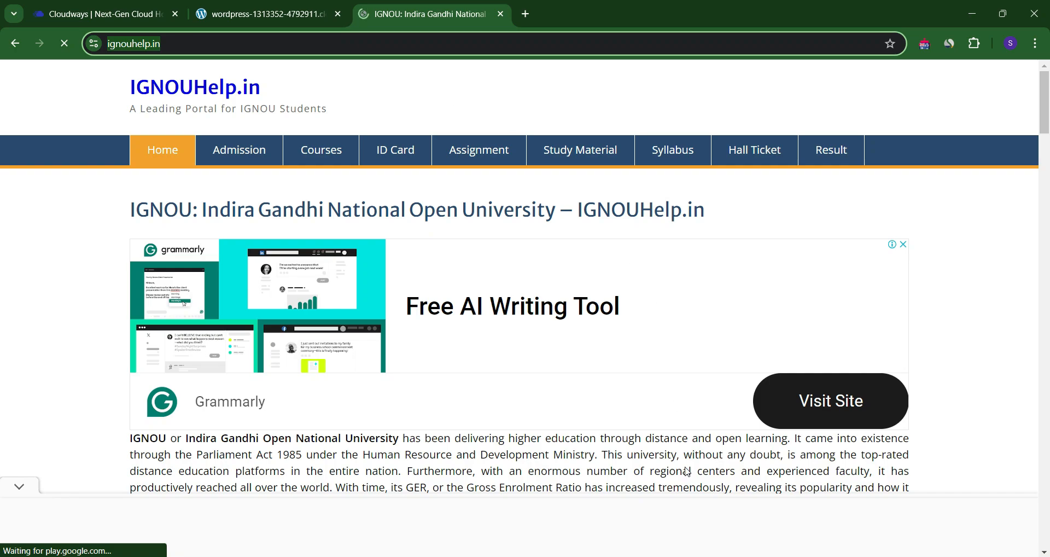
click(763, 556)
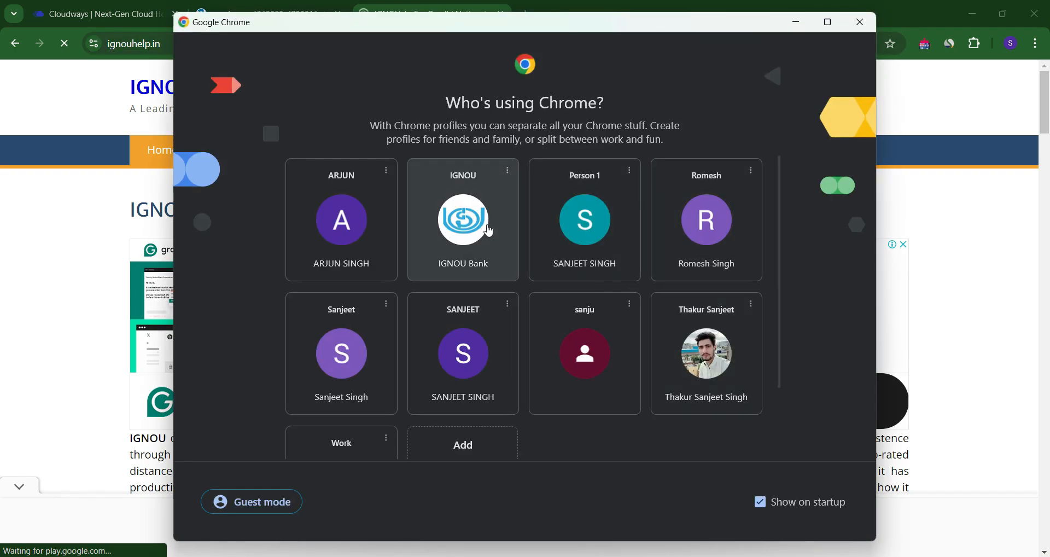
click(488, 231)
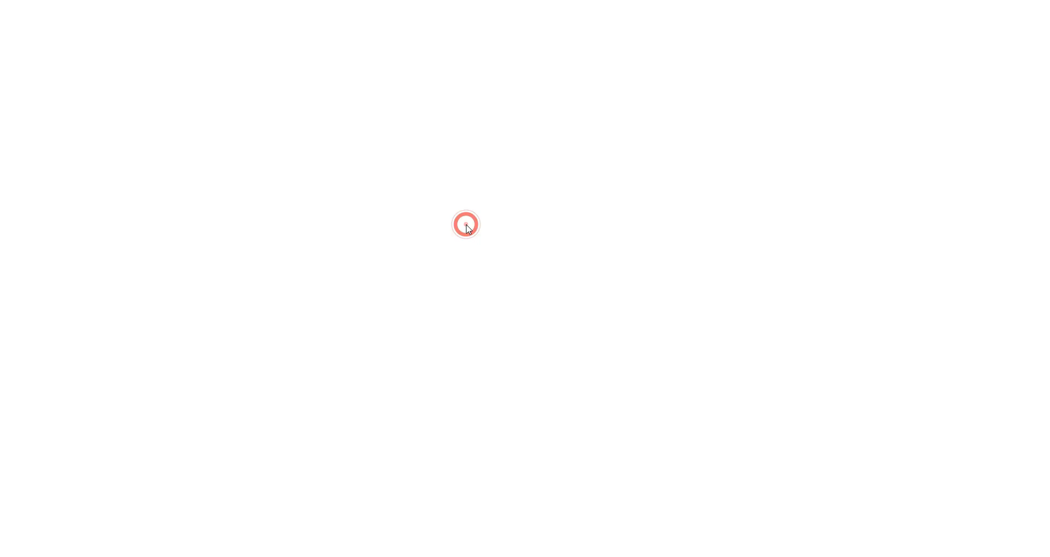
key(ctrl+v)
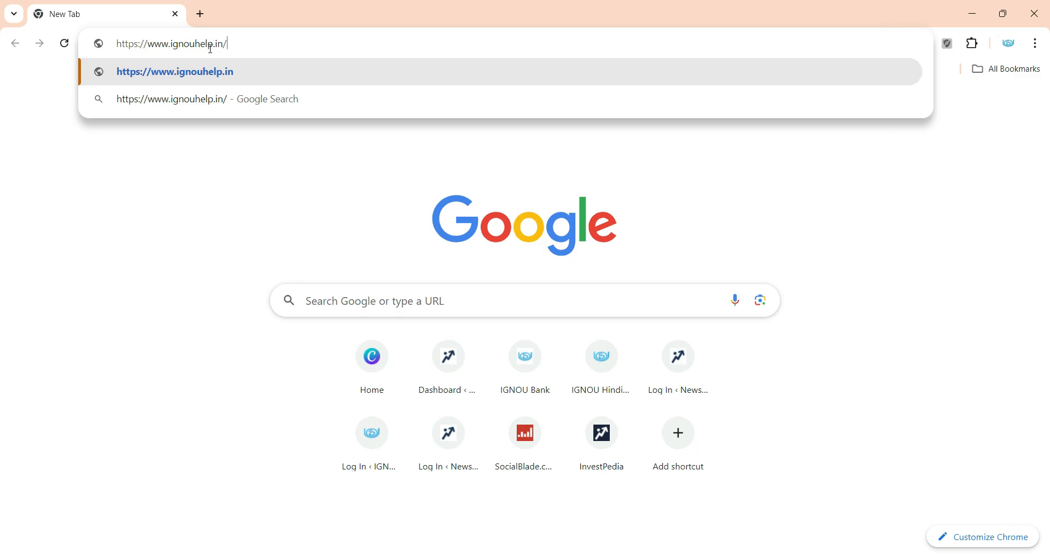
key(Return)
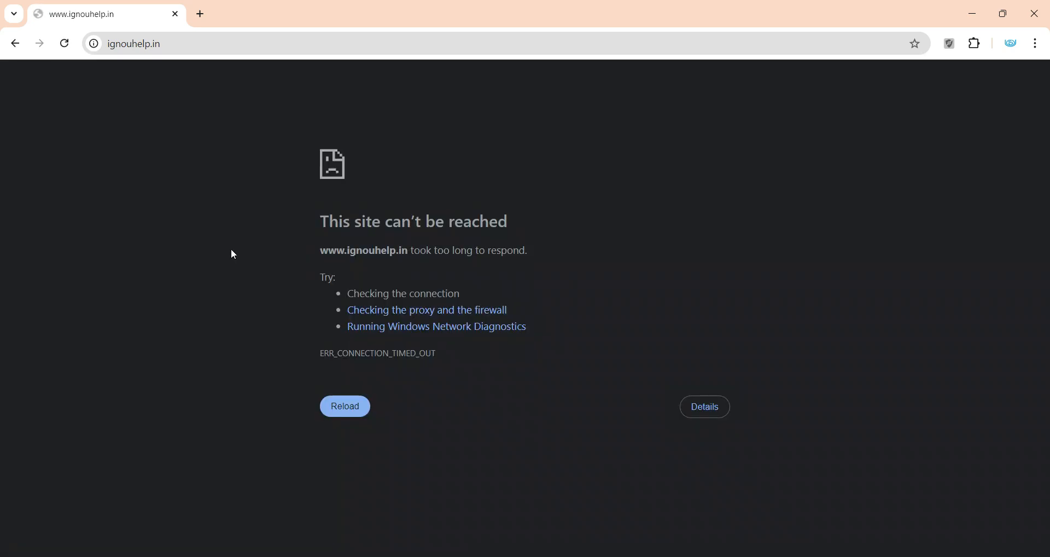
drag(322, 221, 538, 223)
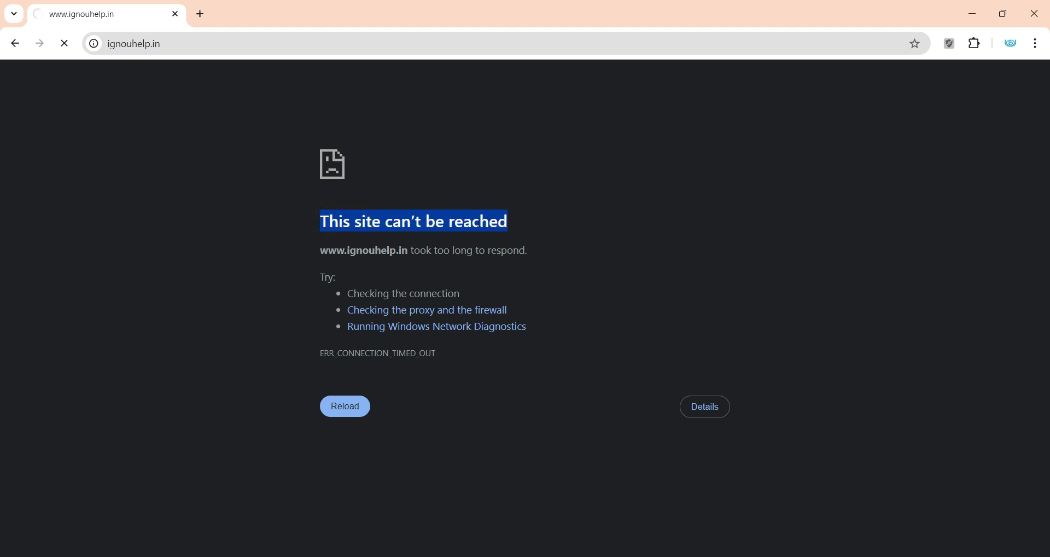
click(1039, 12)
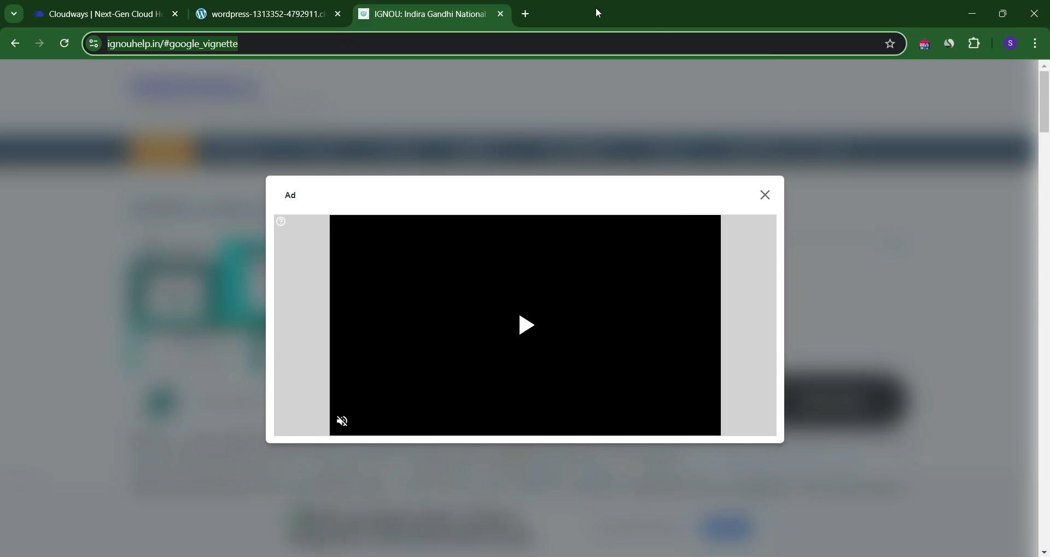
Step: Return to the WordPress application's management page and review its admin panel, database and application credentials
click(298, 8)
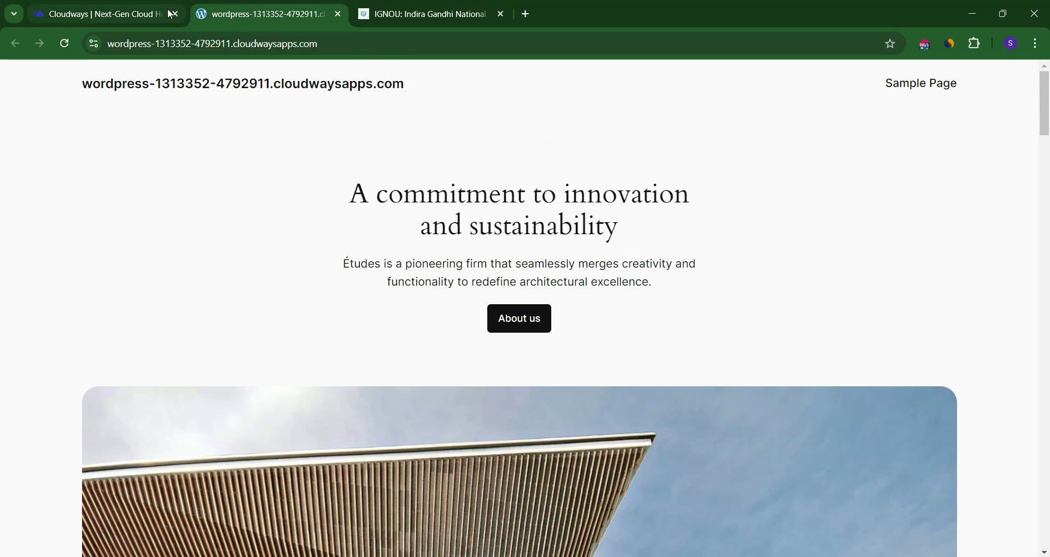
click(164, 10)
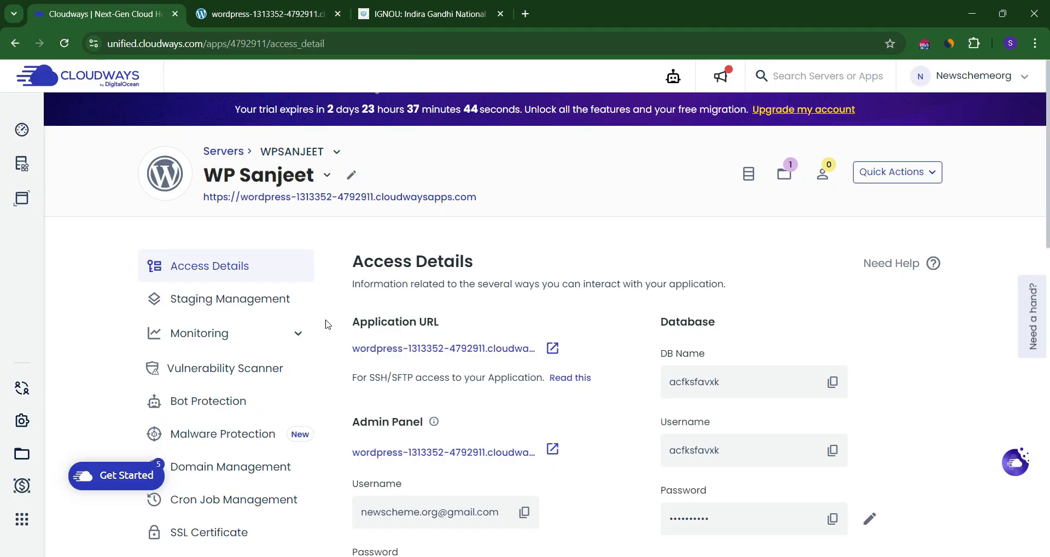
scroll(327, 324, down, 3)
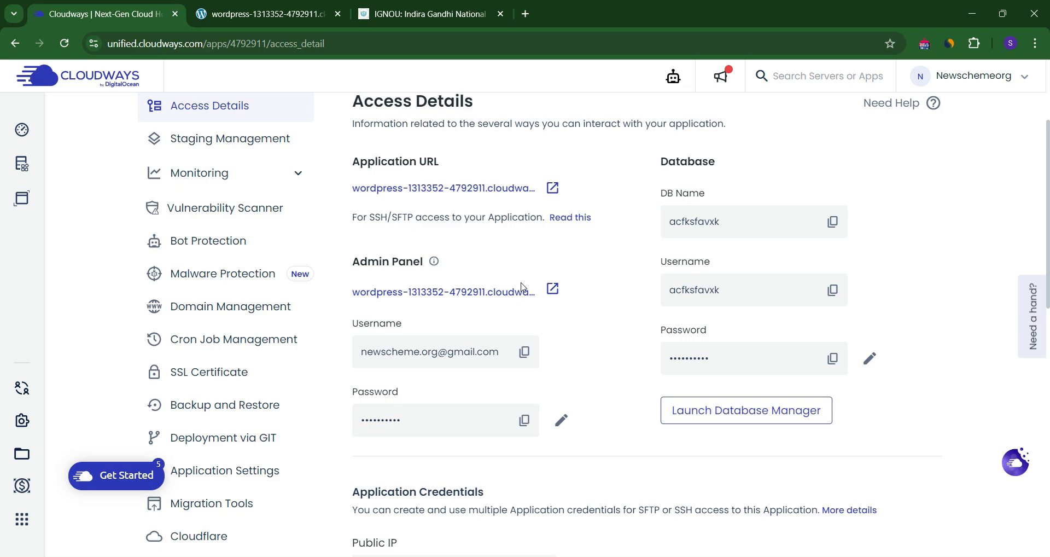
scroll(435, 316, down, 2)
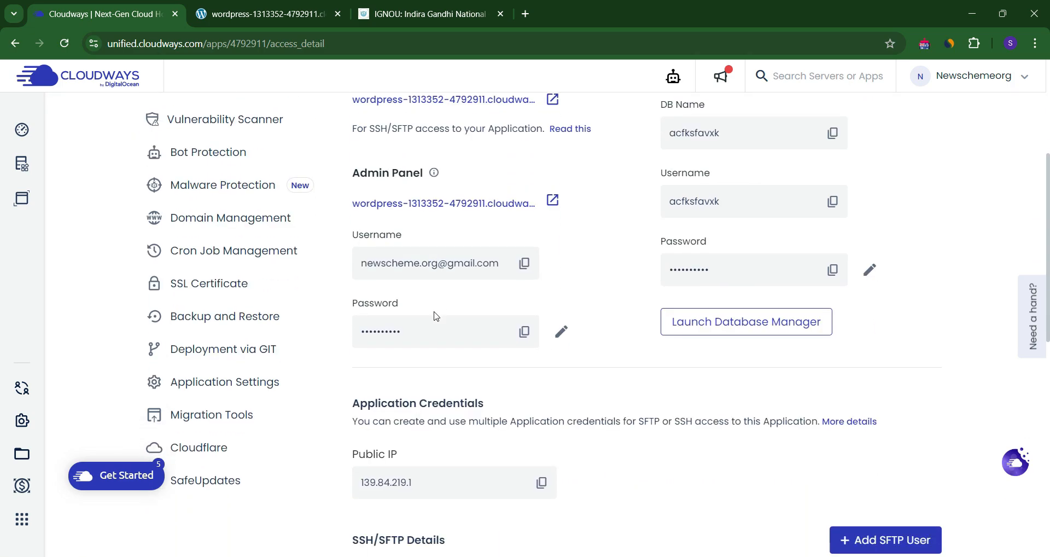
scroll(435, 314, up, 5)
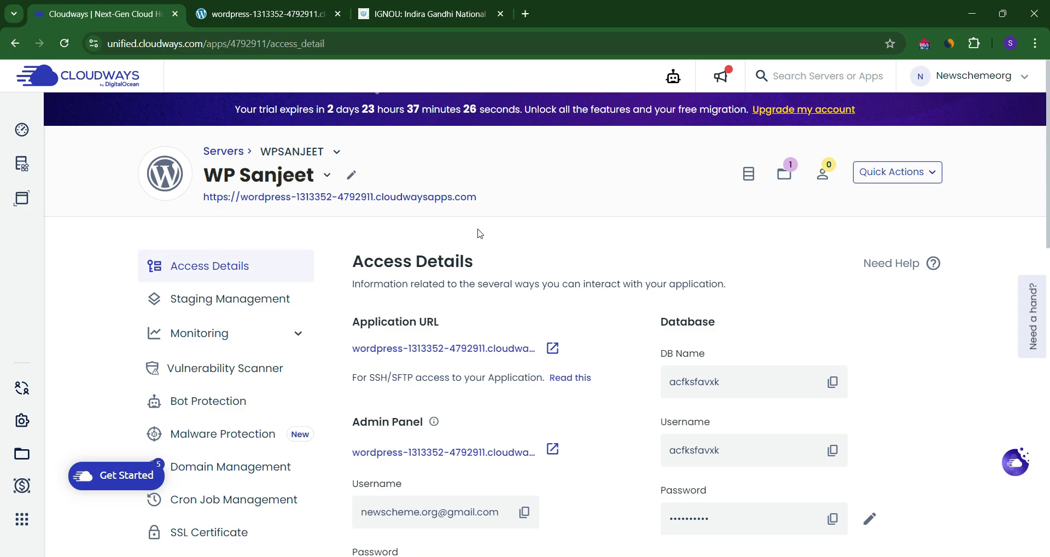
scroll(420, 354, down, 3)
scroll(416, 371, up, 3)
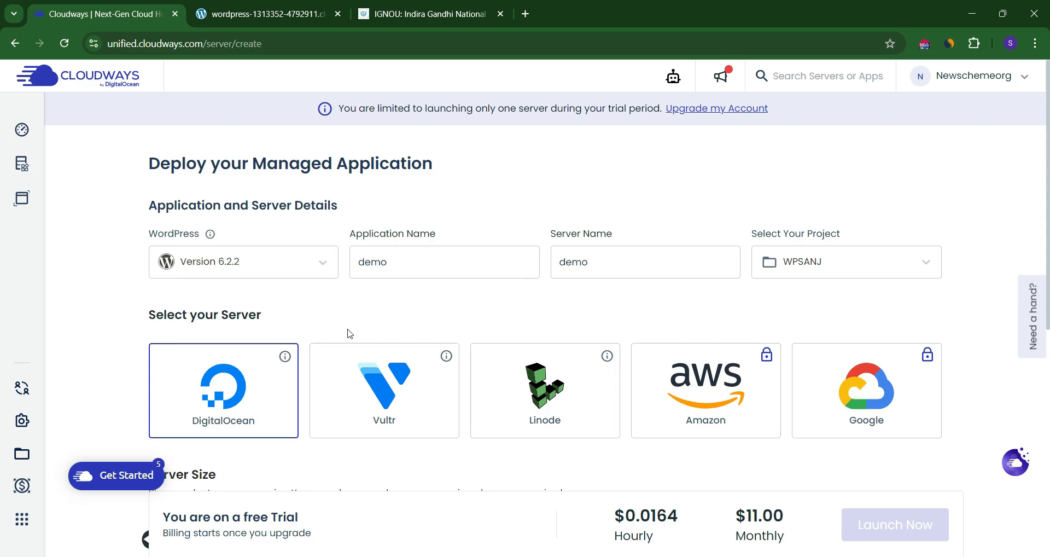
Step: Copy the new WordPress site's address, try to load it in a separate Chrome profile window, and examine the page that loads
click(272, 12)
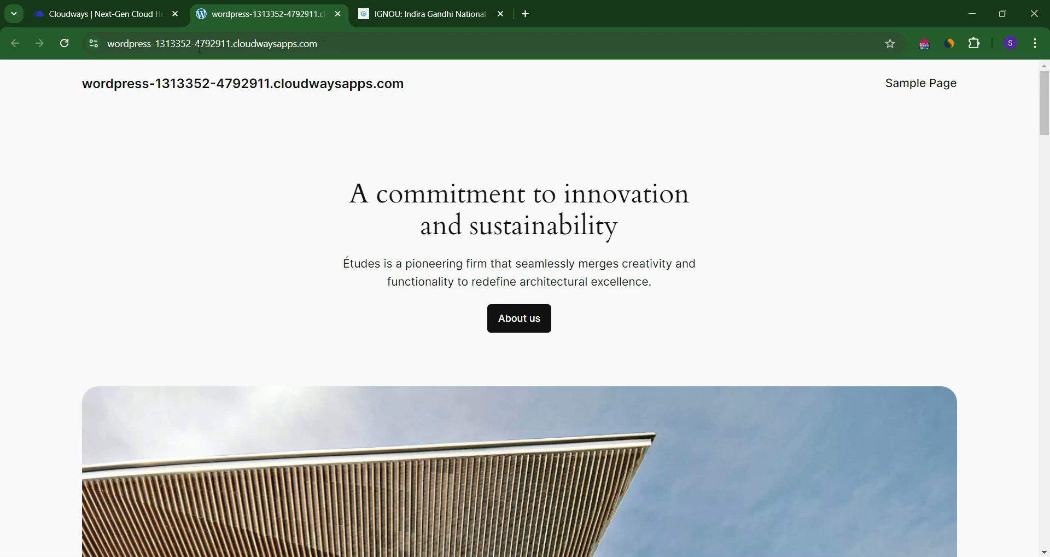
click(339, 47)
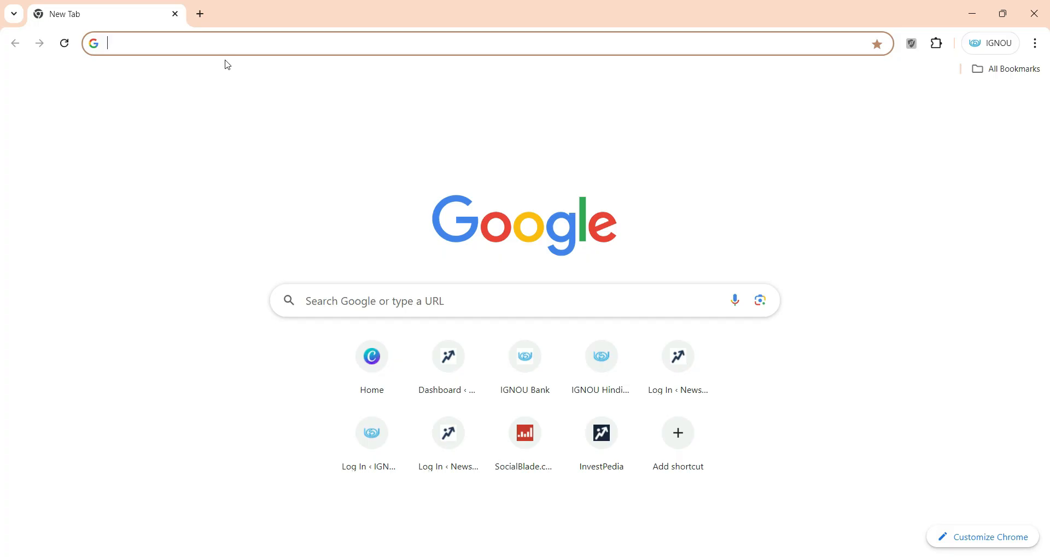
text(https://wordpress-1313352-4792911.cloudwaysapps.com/)
key(Return)
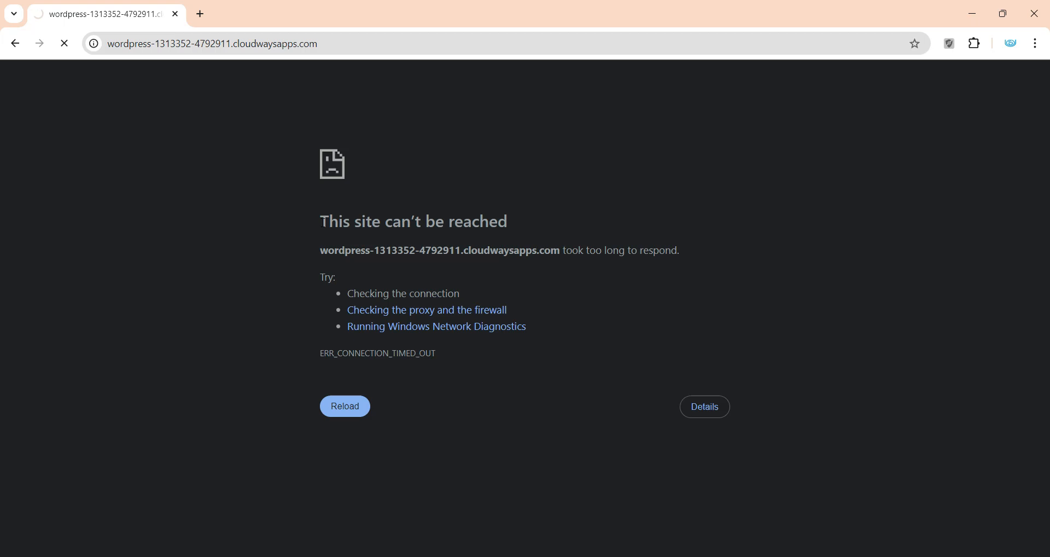
drag(321, 222, 502, 240)
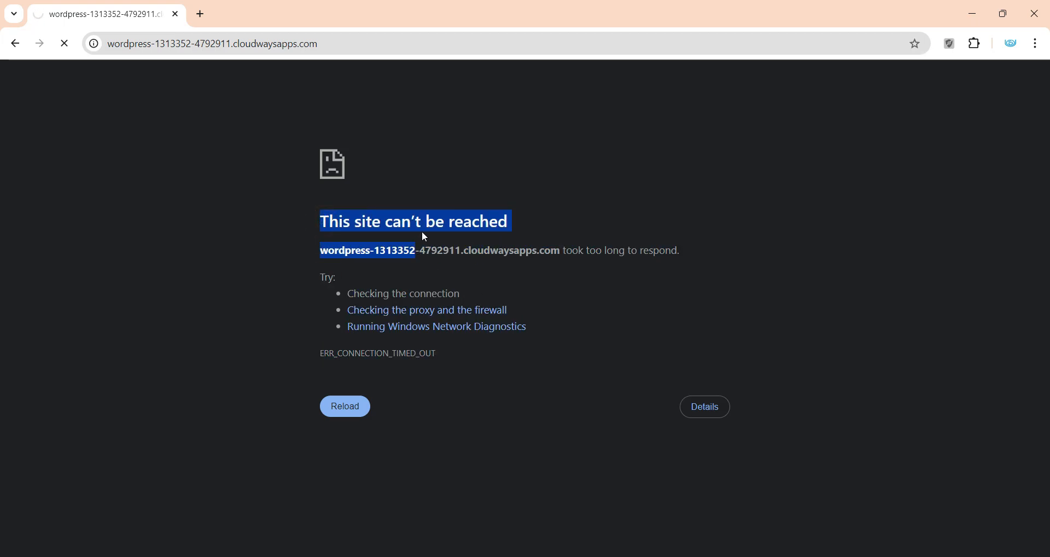
drag(423, 232, 496, 294)
click(551, 297)
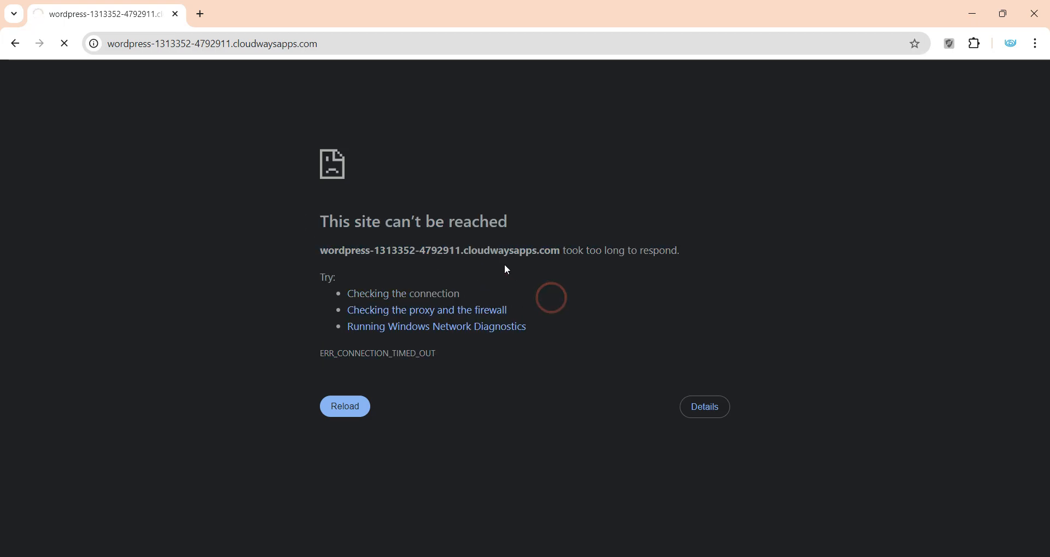